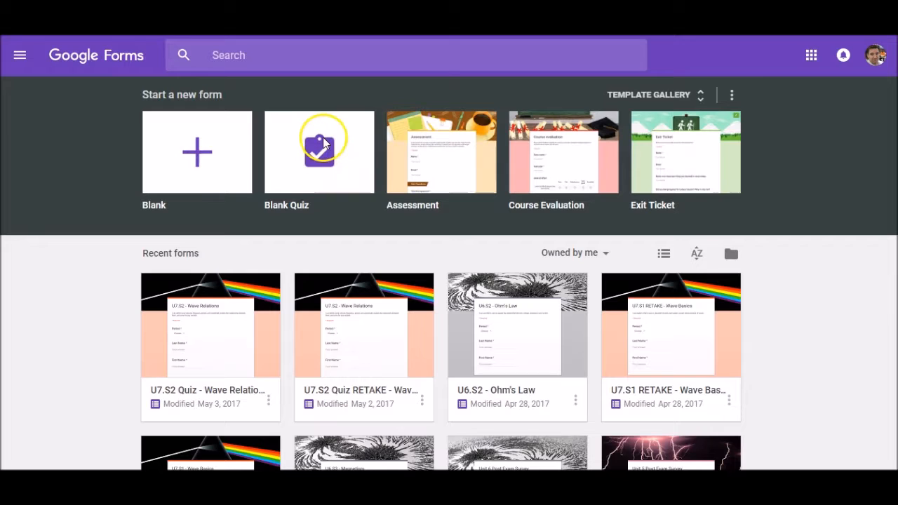
# Create a new quiz from the Blank Quiz template on the Forms home page.
pyautogui.click(319, 153)
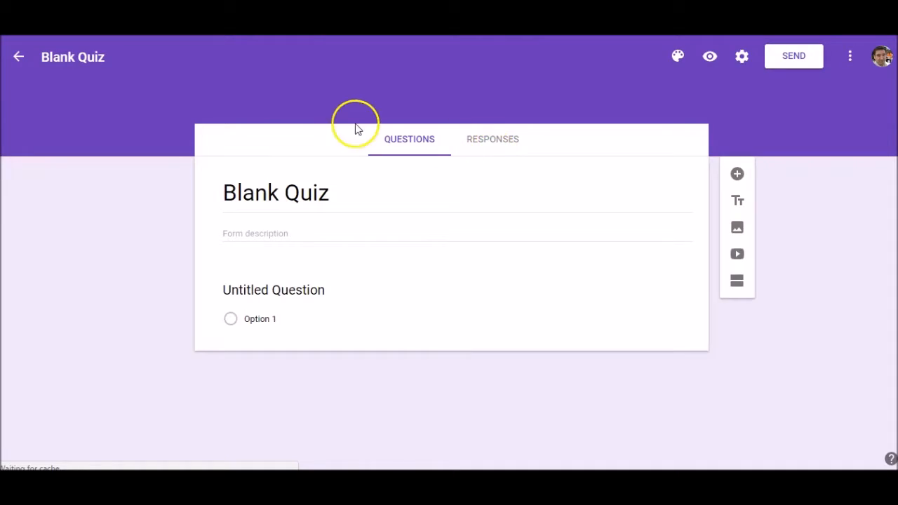
# Rename the quiz file to 'U1.S1 - Demo Quiz'.
pyautogui.doubleClick(87, 57)
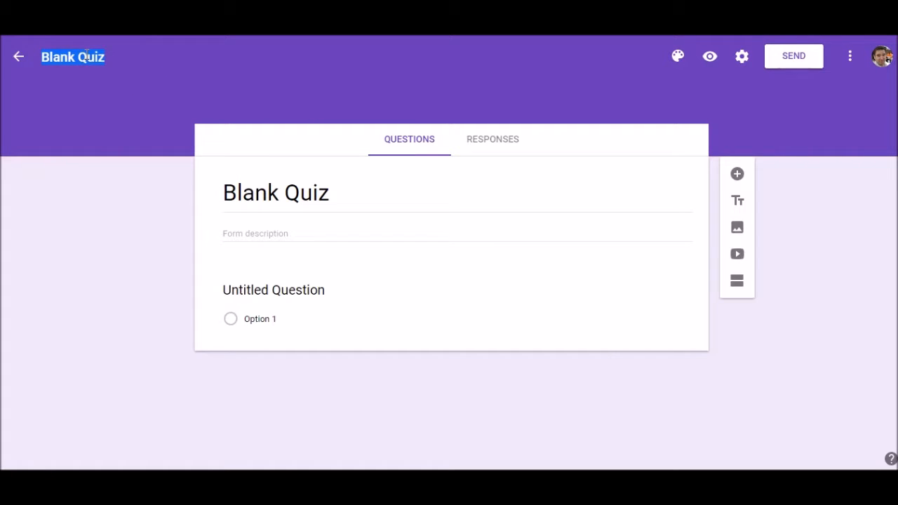
pyautogui.write('U')
pyautogui.press('Return')
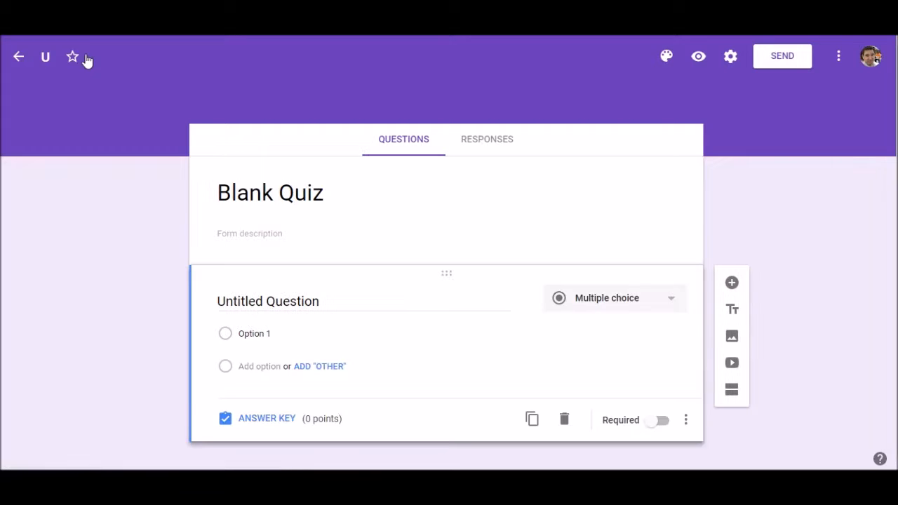
pyautogui.click(56, 59)
pyautogui.write('1S1')
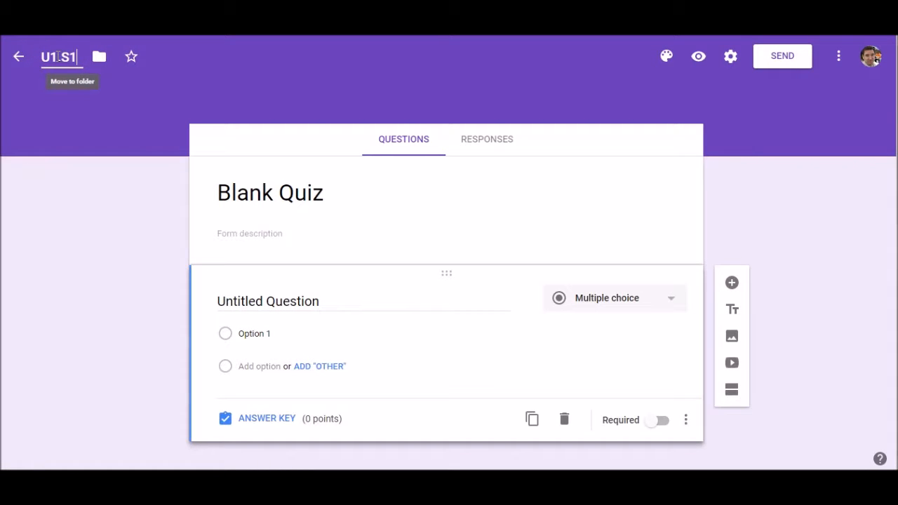
pyautogui.write(' - Demo Quiz')
pyautogui.click(58, 57)
pyautogui.write('.')
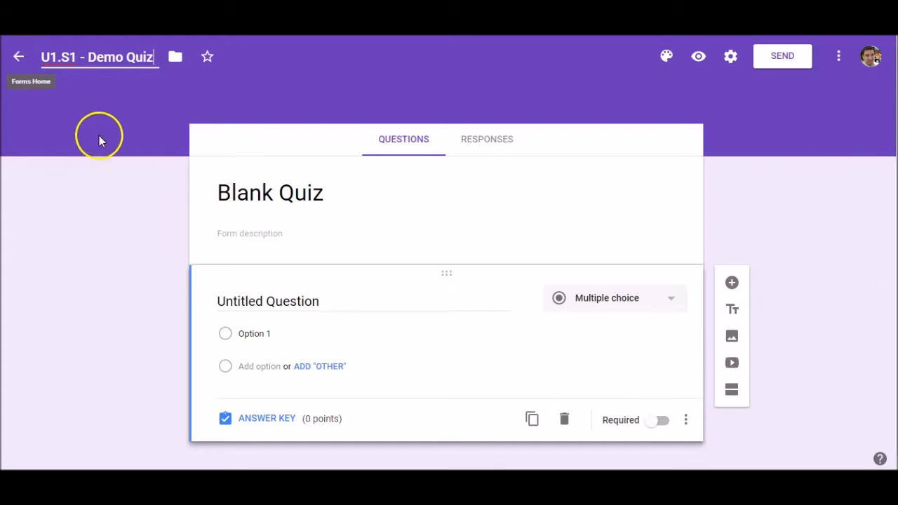
pyautogui.click(301, 194)
# Replace the form heading 'Blank Quiz' with 'U1.S1 - Demo Quiz'.
pyautogui.click(342, 193)
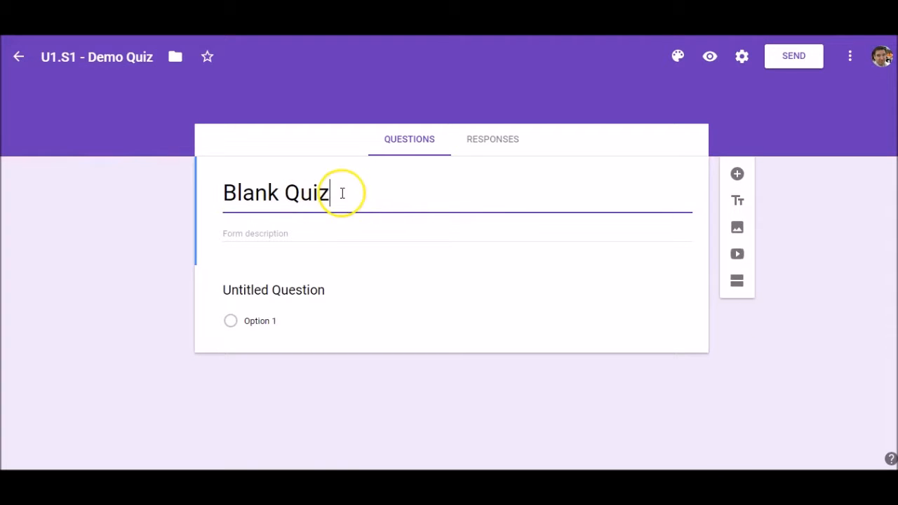
pyautogui.tripleClick(257, 193)
pyautogui.write('Demo')
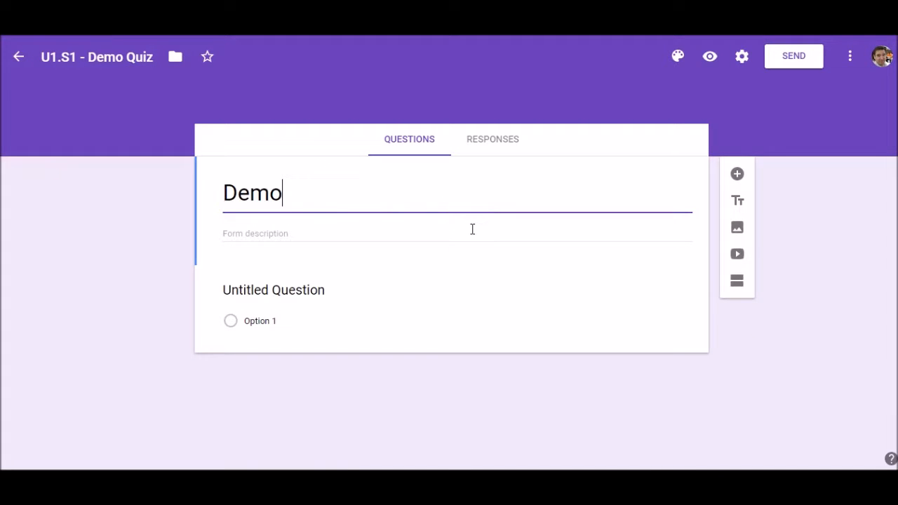
pyautogui.write(' QUiz')
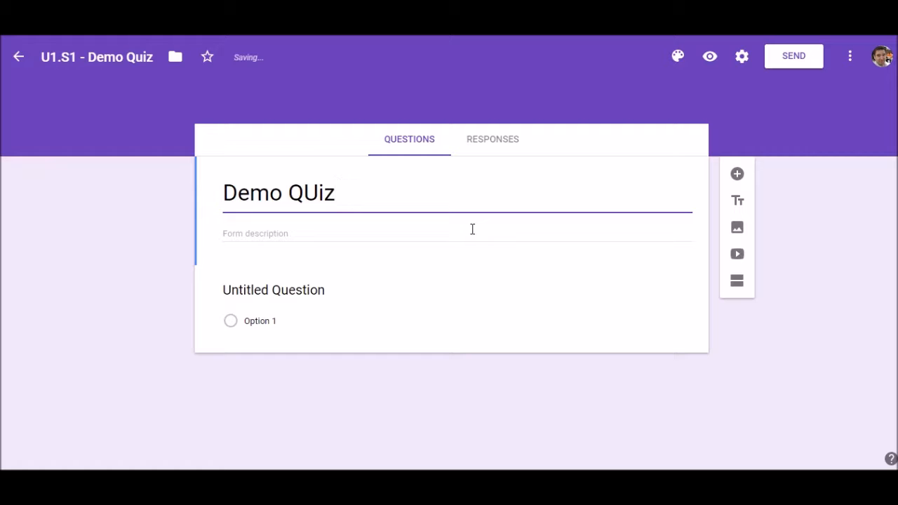
pyautogui.press('BackSpace')
pyautogui.press('BackSpace')
pyautogui.press('BackSpace')
pyautogui.write('uU')
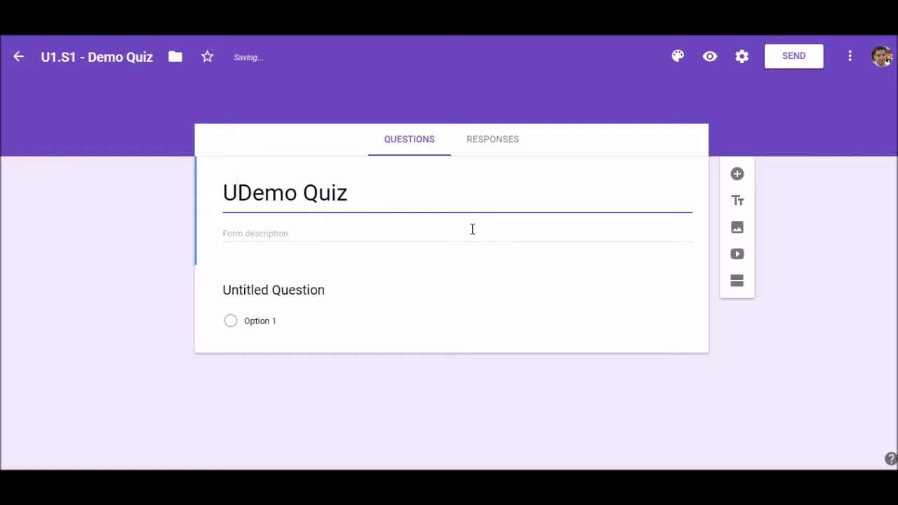
pyautogui.write('1.S2')
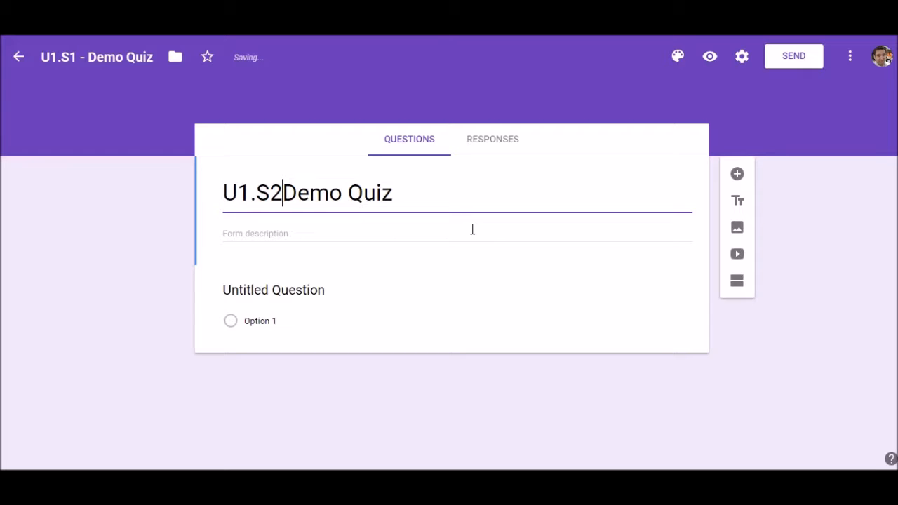
pyautogui.press('BackSpace')
pyautogui.write('1 -')
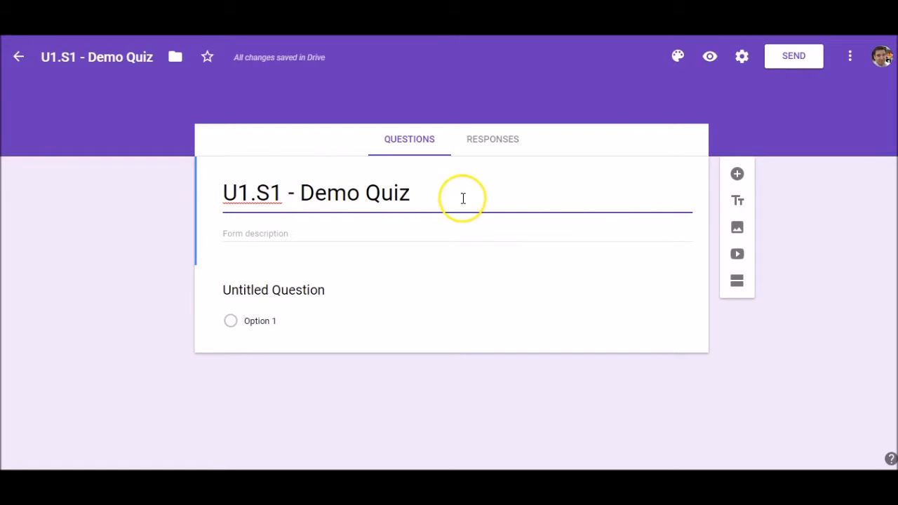
pyautogui.click(414, 233)
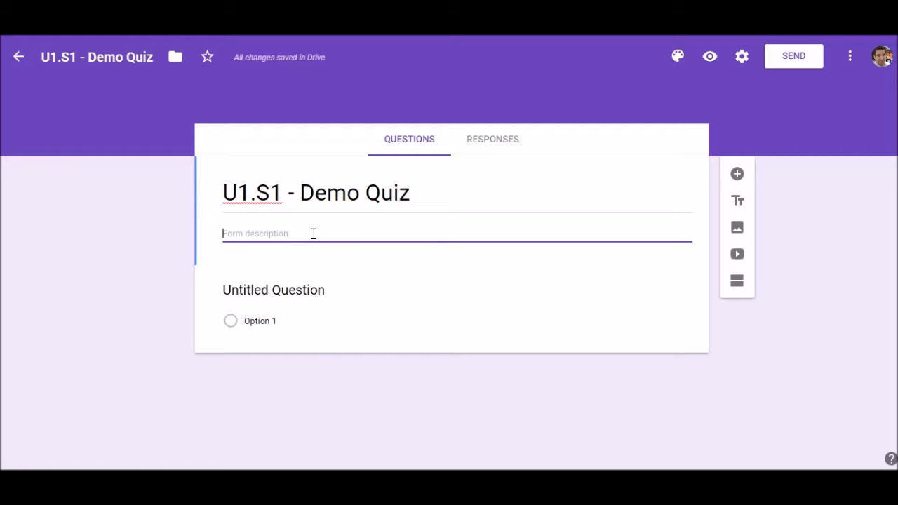
# Enter 'learning standard goes here.' as the quiz description.
pyautogui.write('I')
pyautogui.write('earning standar')
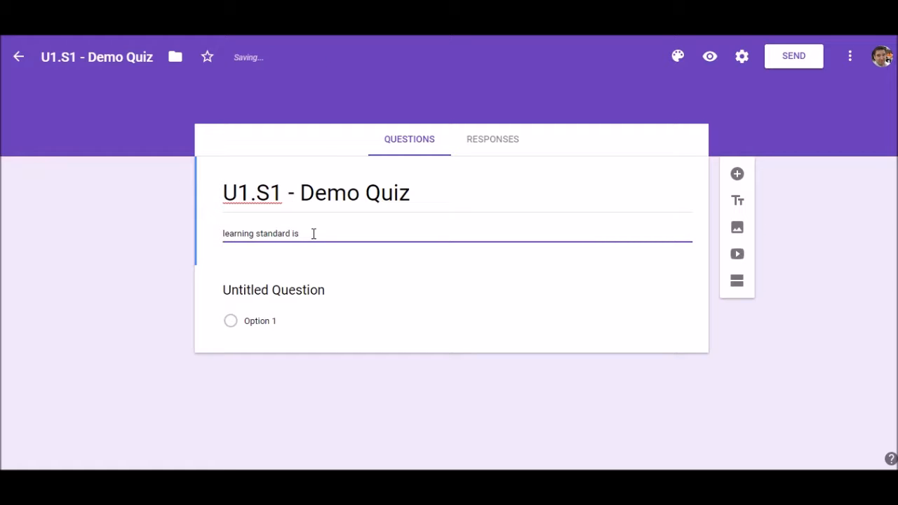
pyautogui.write('d goes here.')
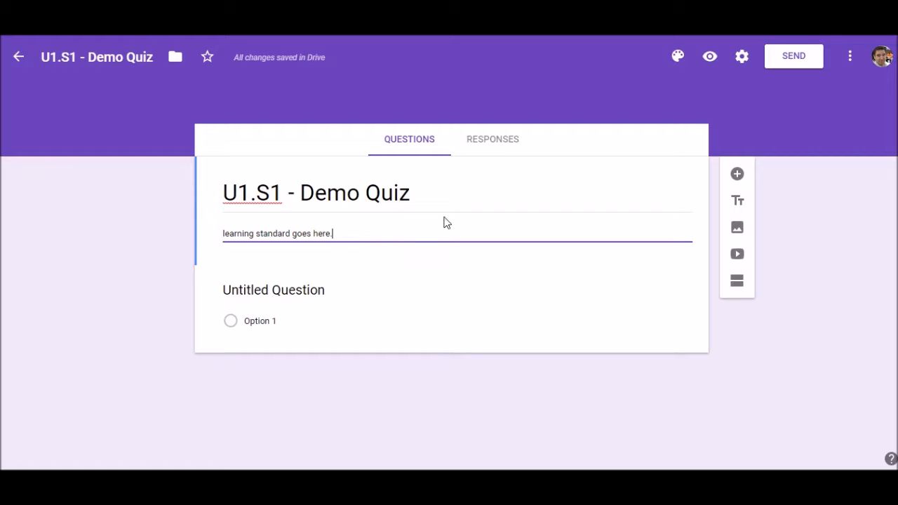
pyautogui.click(288, 301)
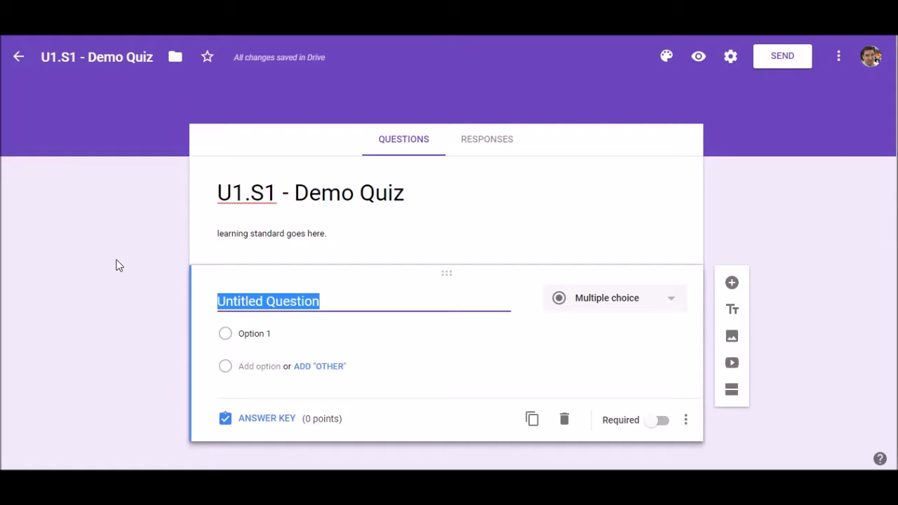
# Title the first question 'Period' and make it a Dropdown question.
pyautogui.write('Peri')
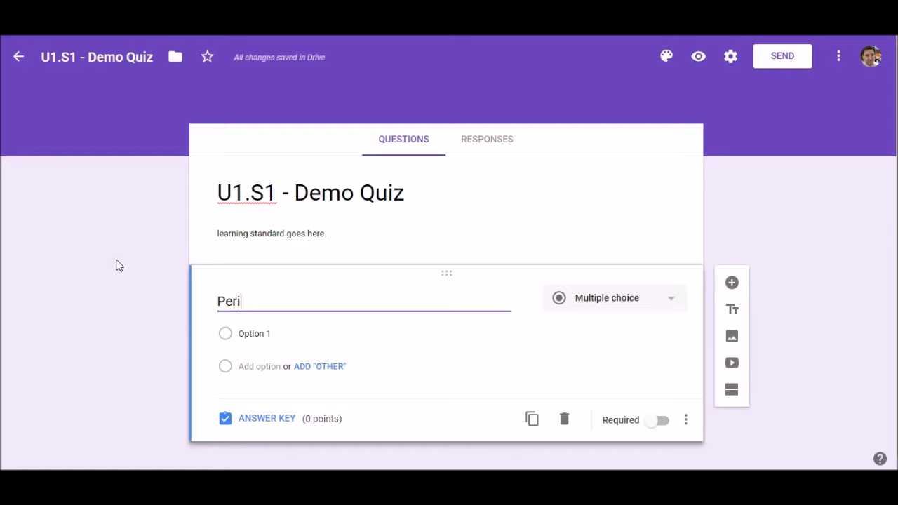
pyautogui.write('od')
pyautogui.press('Tab')
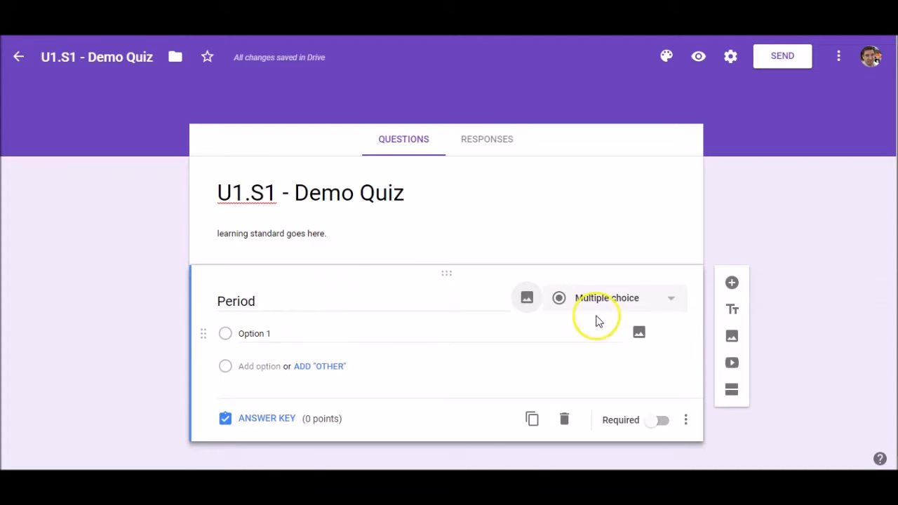
pyautogui.click(636, 301)
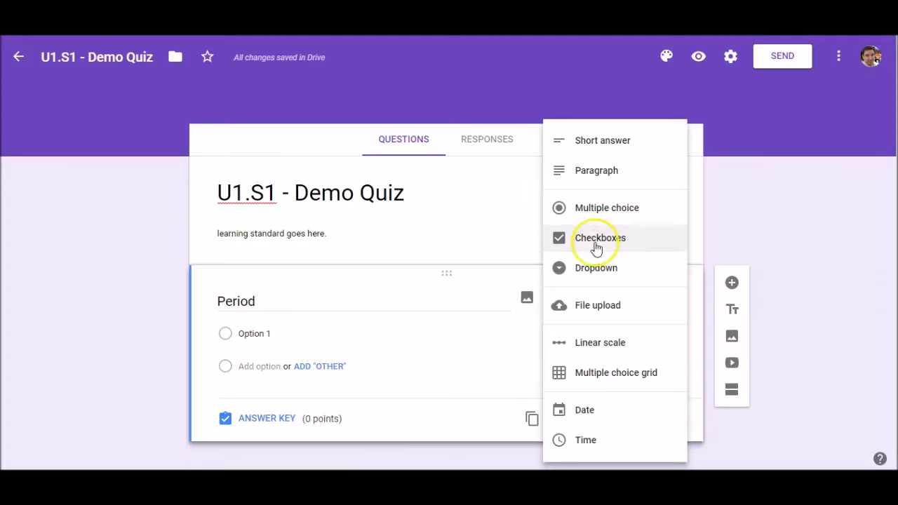
pyautogui.click(597, 267)
# Give the Period dropdown options 2, 3, 4, 6 and 8, and mark it required.
pyautogui.click(254, 334)
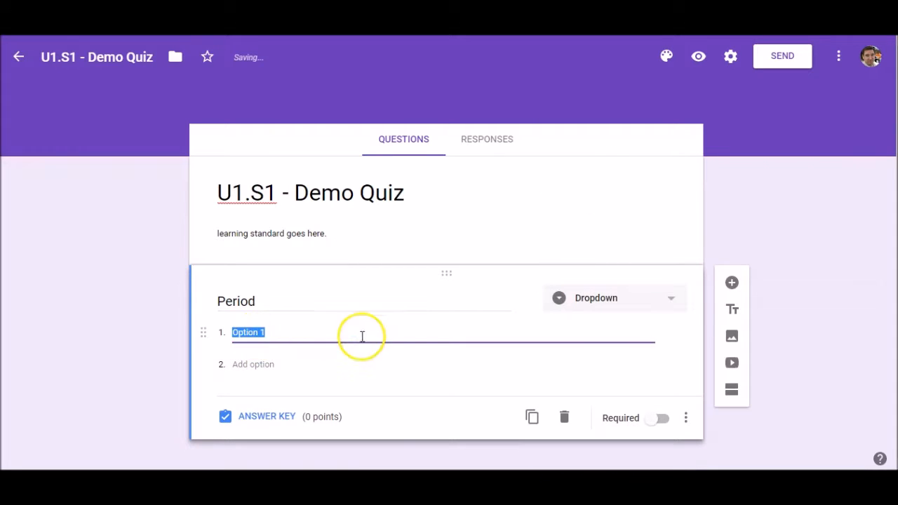
pyautogui.write('2')
pyautogui.press('Return')
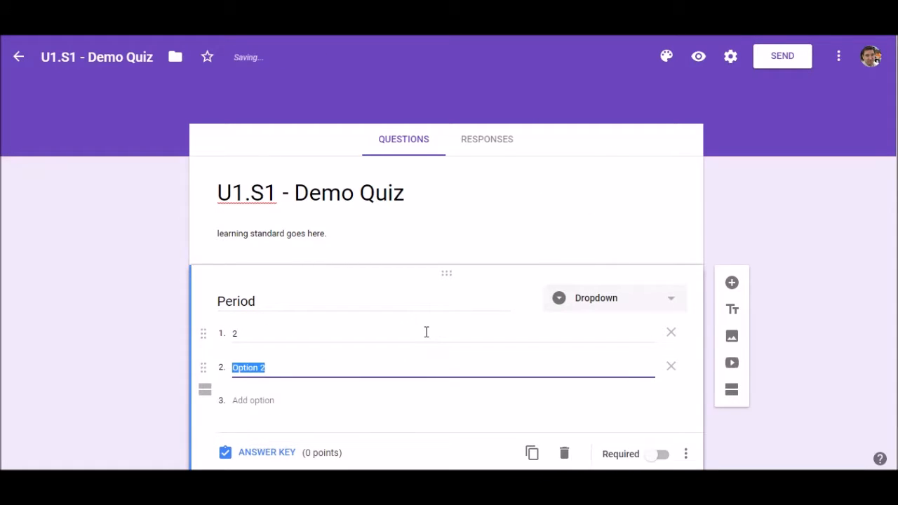
pyautogui.write('3')
pyautogui.press('Return')
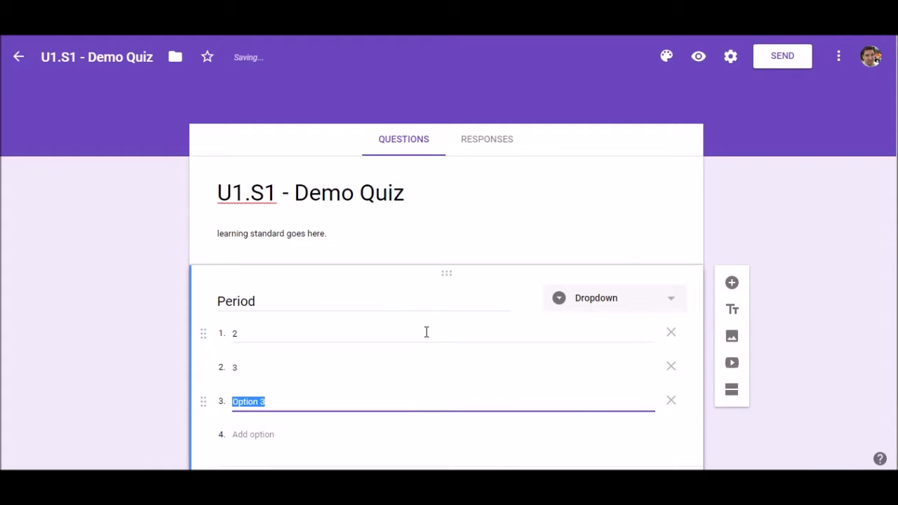
pyautogui.write('4')
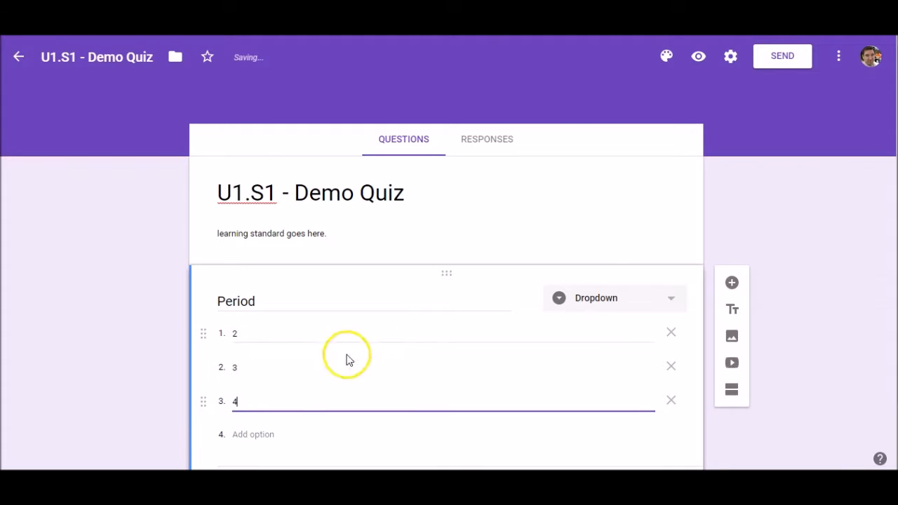
pyautogui.click(257, 434)
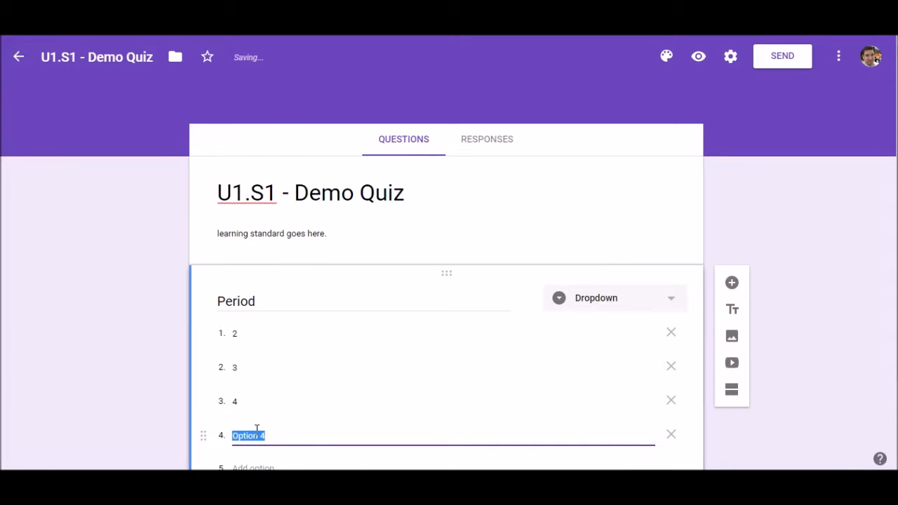
pyautogui.write('6')
pyautogui.press('Return')
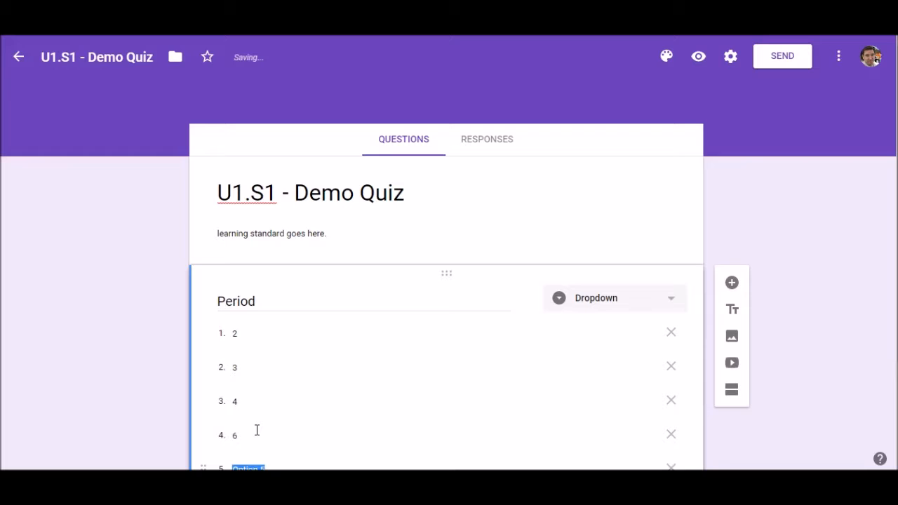
pyautogui.write('7')
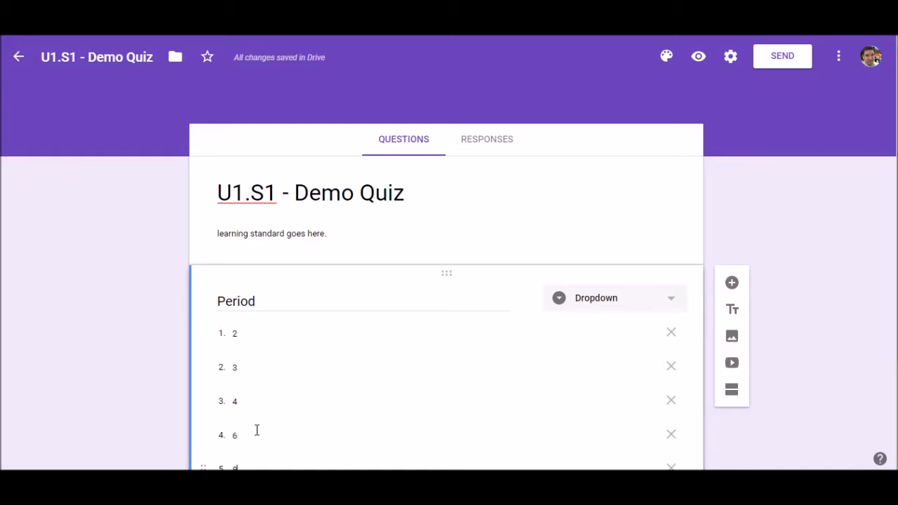
pyautogui.write('8')
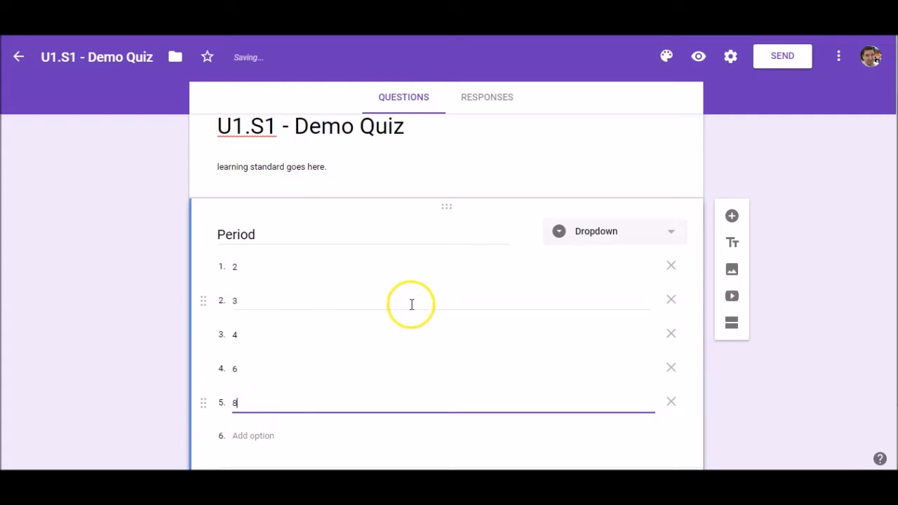
pyautogui.scroll(-1, 411, 305)
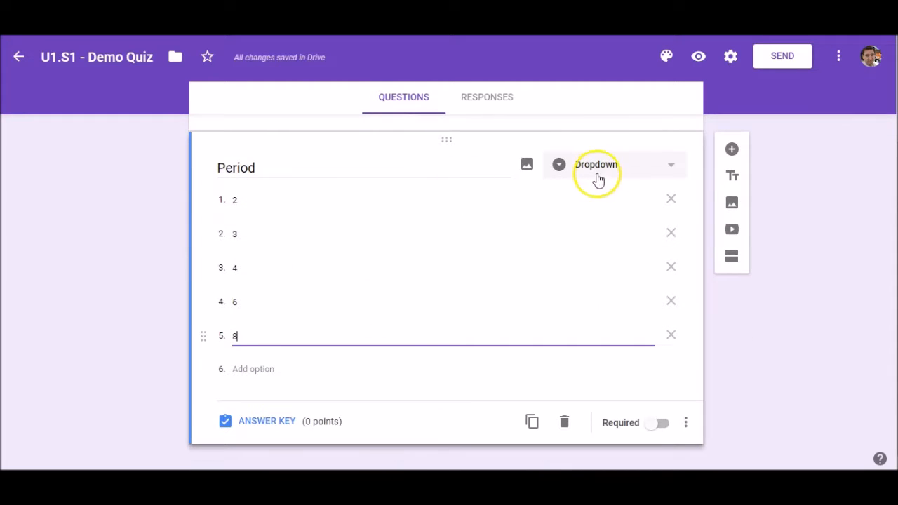
pyautogui.click(653, 426)
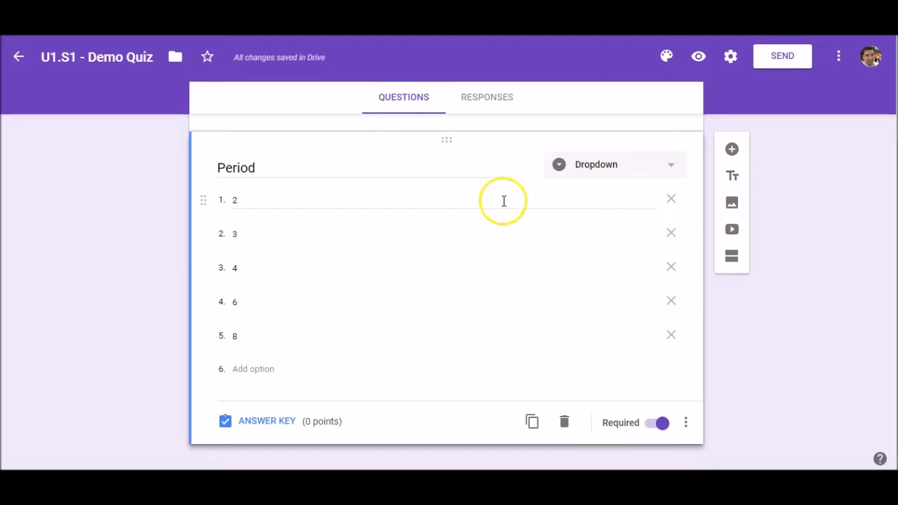
# Add a required short-answer question titled 'Last name' below Period.
pyautogui.click(731, 151)
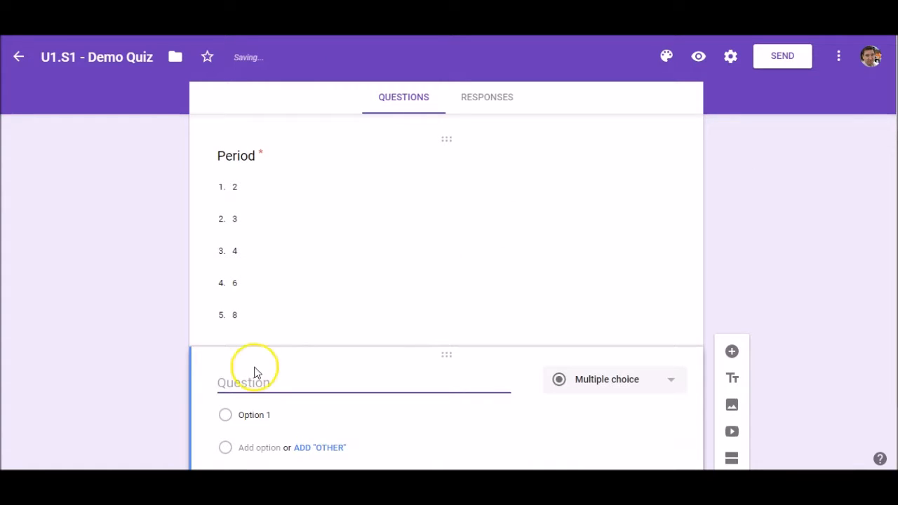
pyautogui.write('La')
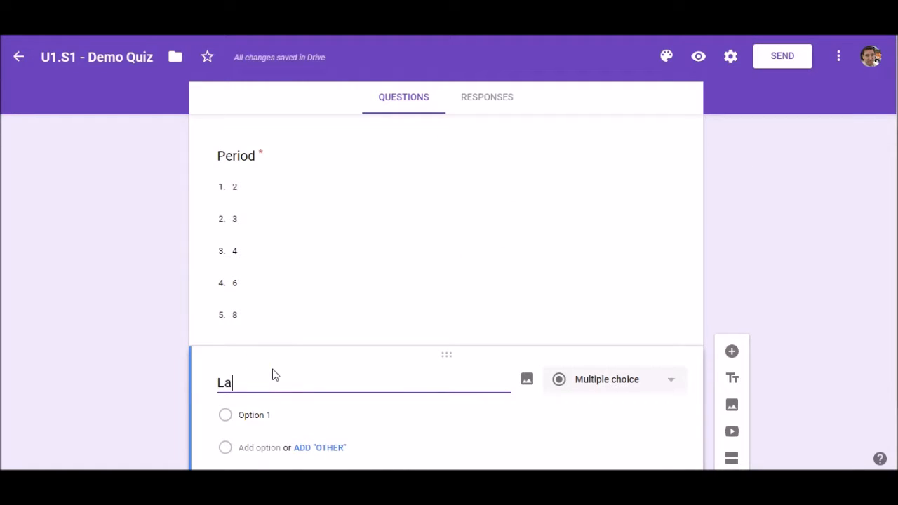
pyautogui.write('st name')
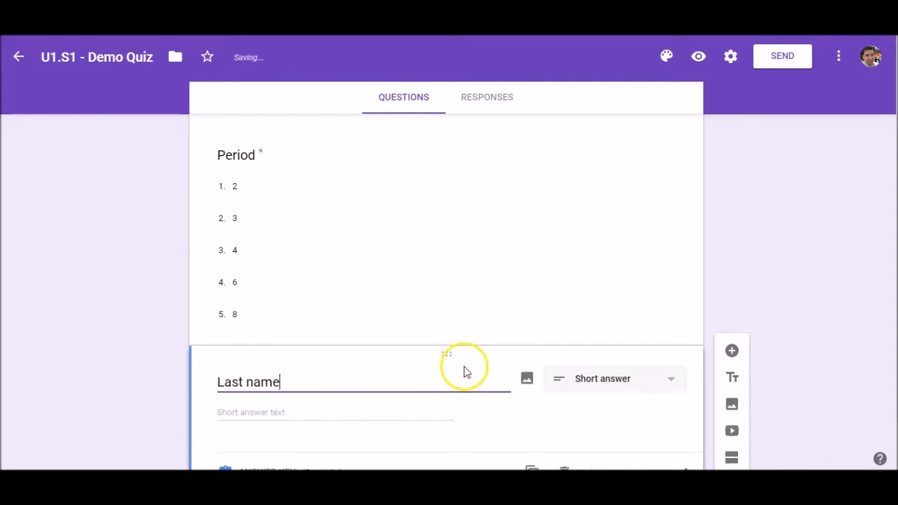
pyautogui.scroll(-1, 483, 338)
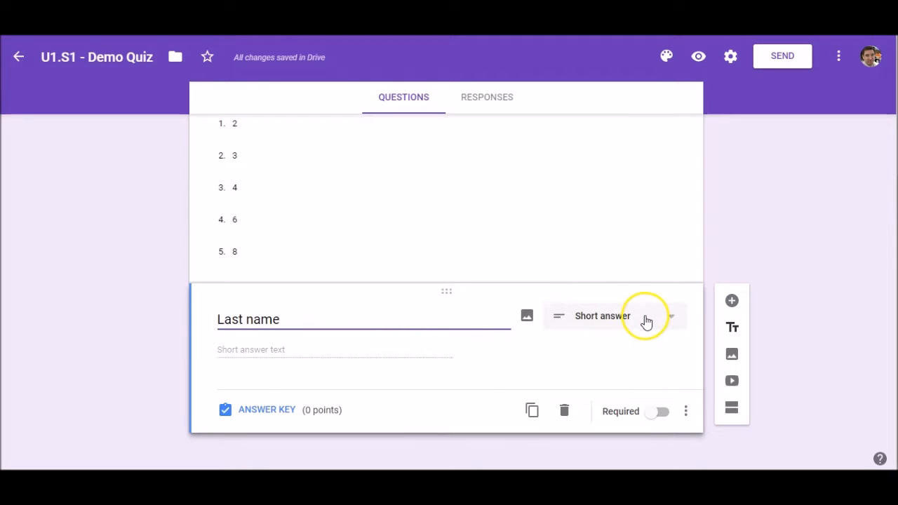
pyautogui.click(656, 411)
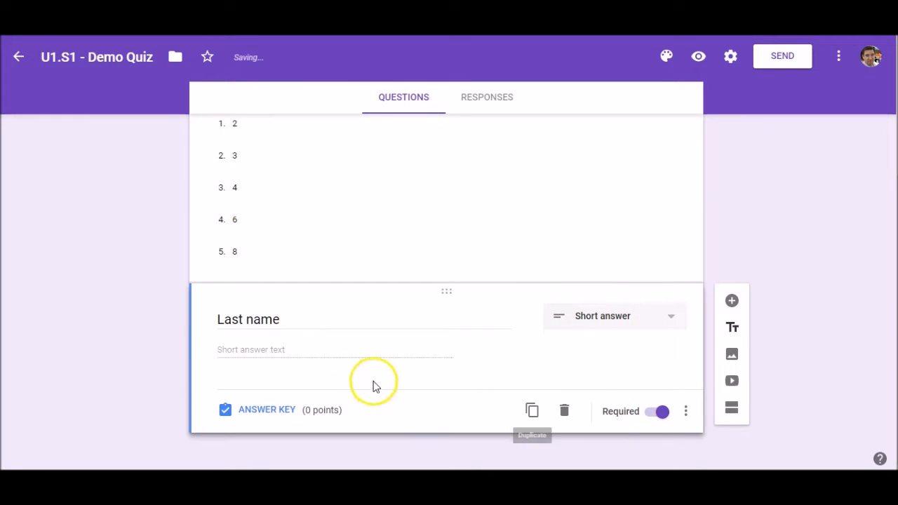
# Add a required short-answer question titled 'First name' after Last name.
pyautogui.click(733, 300)
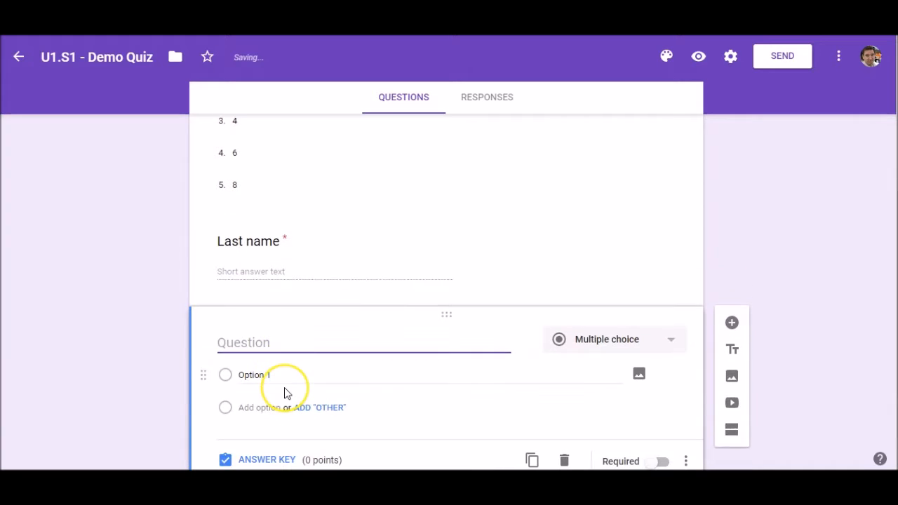
pyautogui.write('First Name')
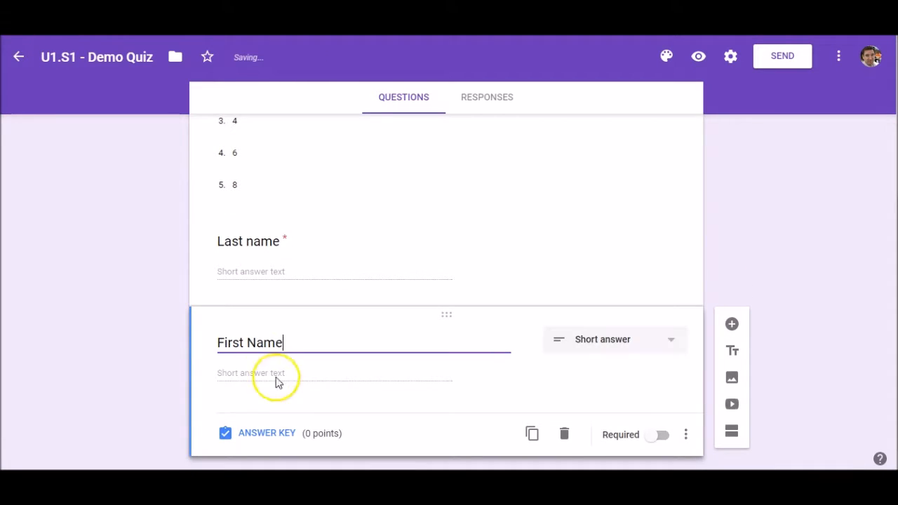
pyautogui.click(242, 342)
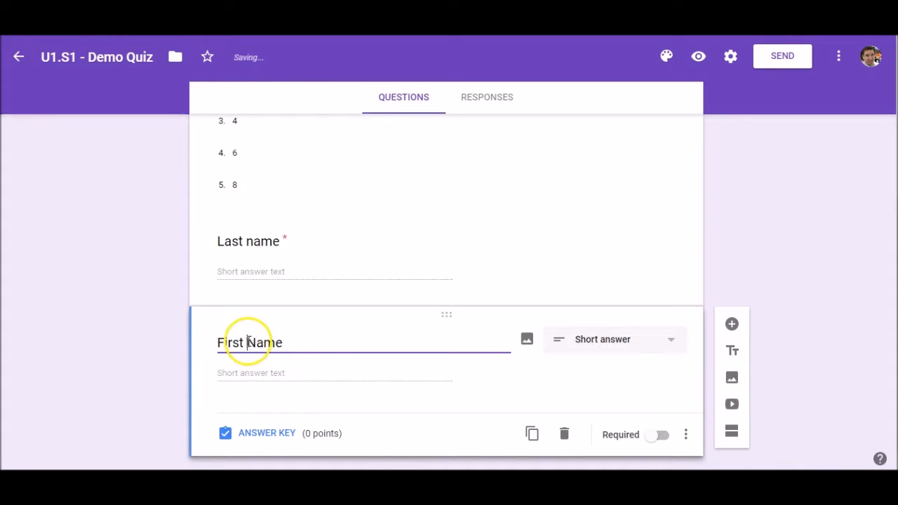
pyautogui.press('Delete')
pyautogui.write('n')
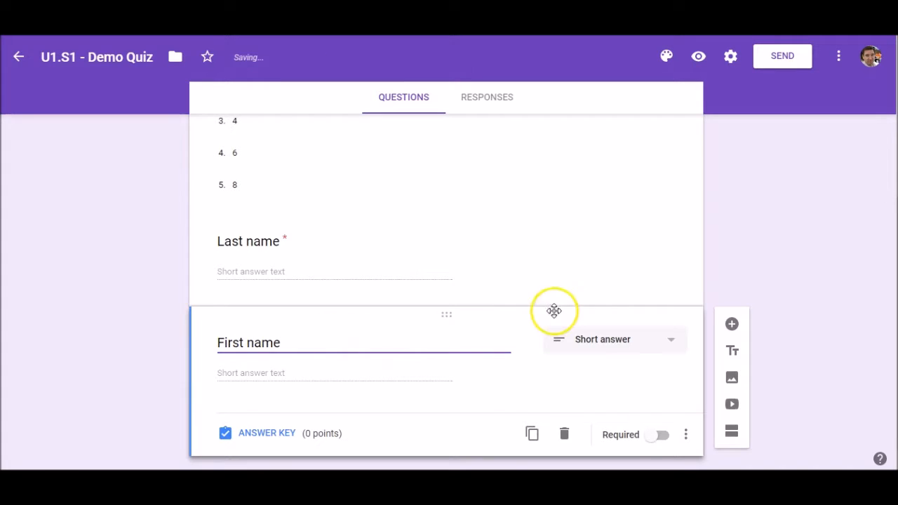
pyautogui.click(656, 436)
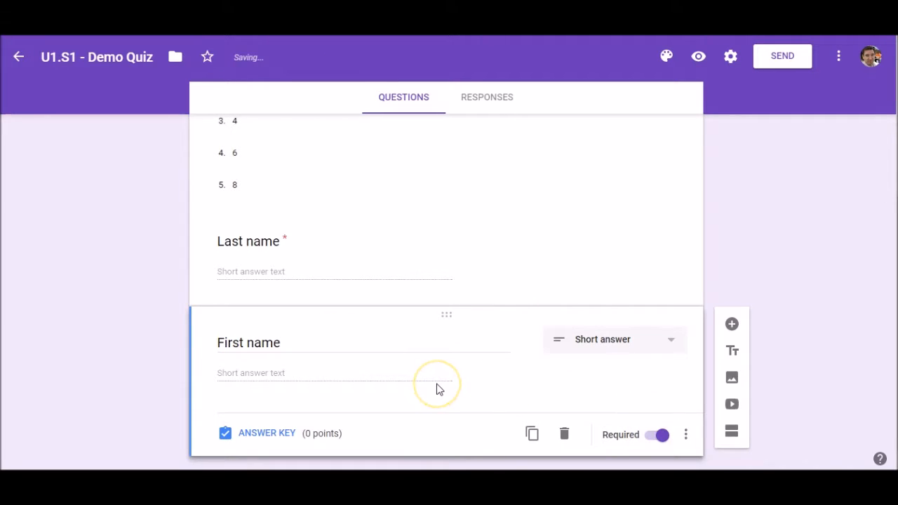
pyautogui.scroll(5, 419, 273)
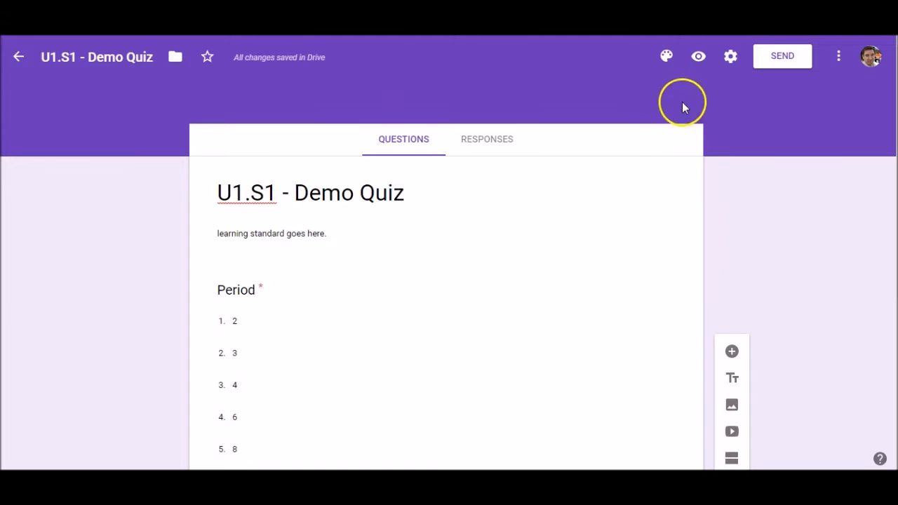
# Return to the Forms home page and scroll through the Recent forms list.
pyautogui.click(27, 61)
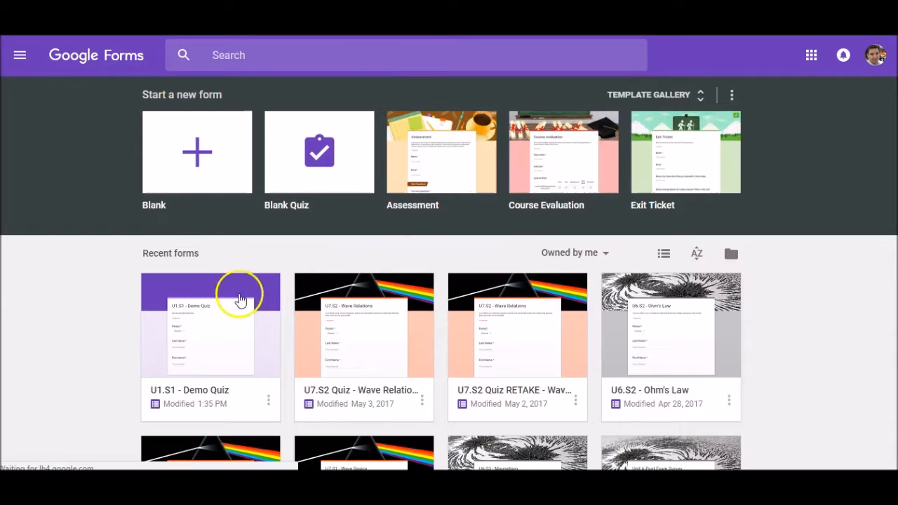
pyautogui.scroll(-1, 236, 328)
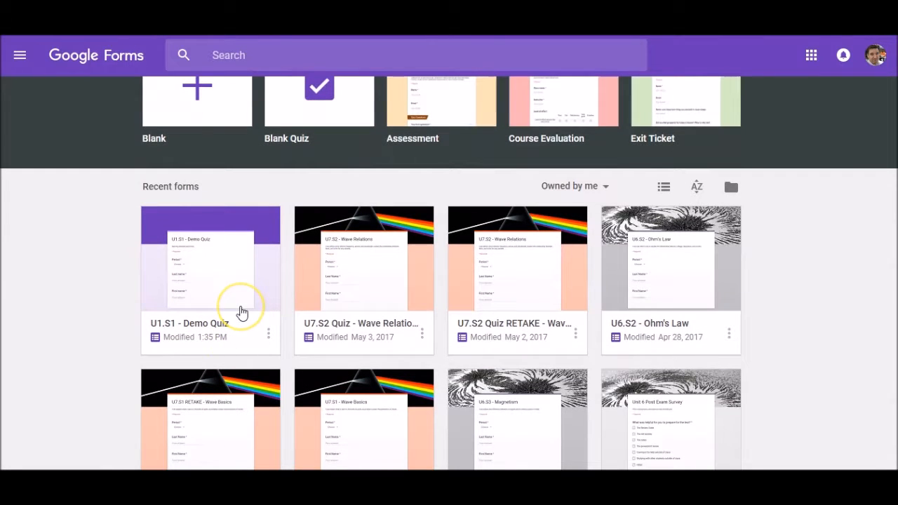
pyautogui.scroll(-1, 302, 284)
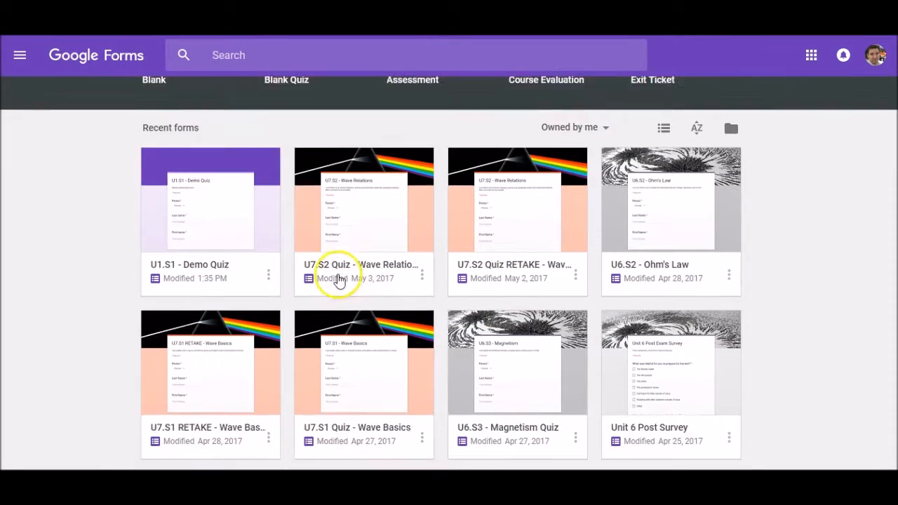
pyautogui.scroll(-2, 414, 211)
pyautogui.scroll(-4, 516, 221)
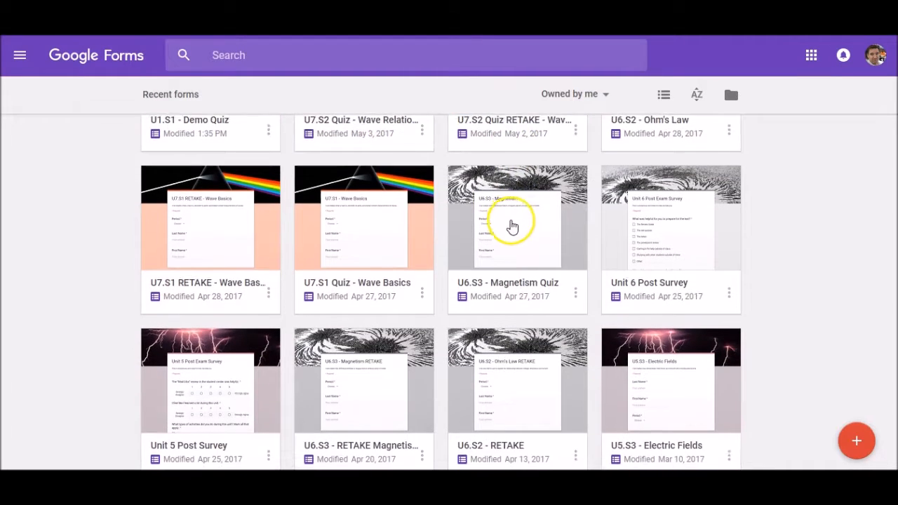
pyautogui.scroll(-2, 481, 247)
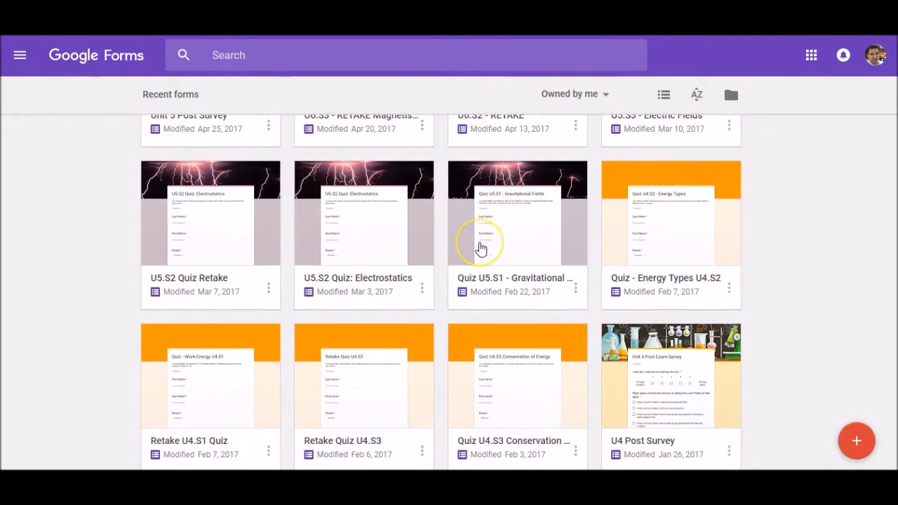
pyautogui.scroll(7, 481, 247)
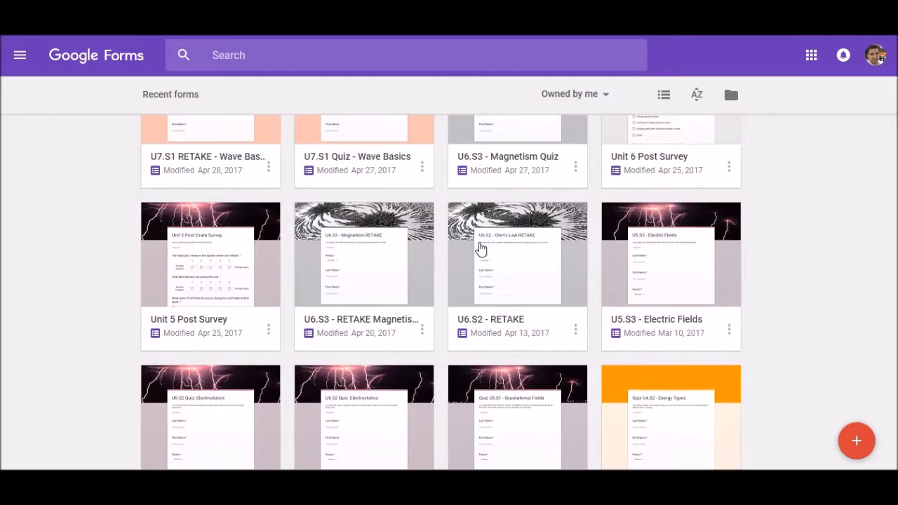
pyautogui.scroll(2, 482, 246)
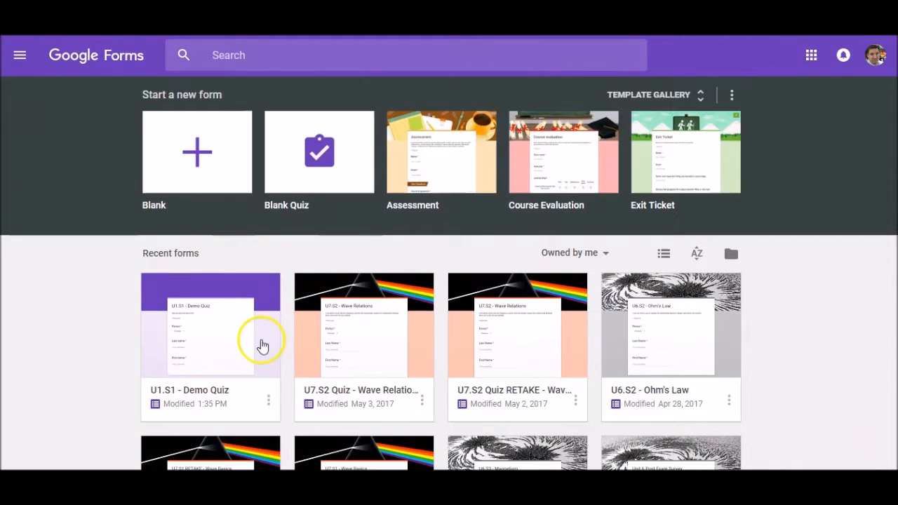
# Reopen U1.S1 - Demo Quiz and set its theme colour to brown after trying yellow.
pyautogui.click(220, 336)
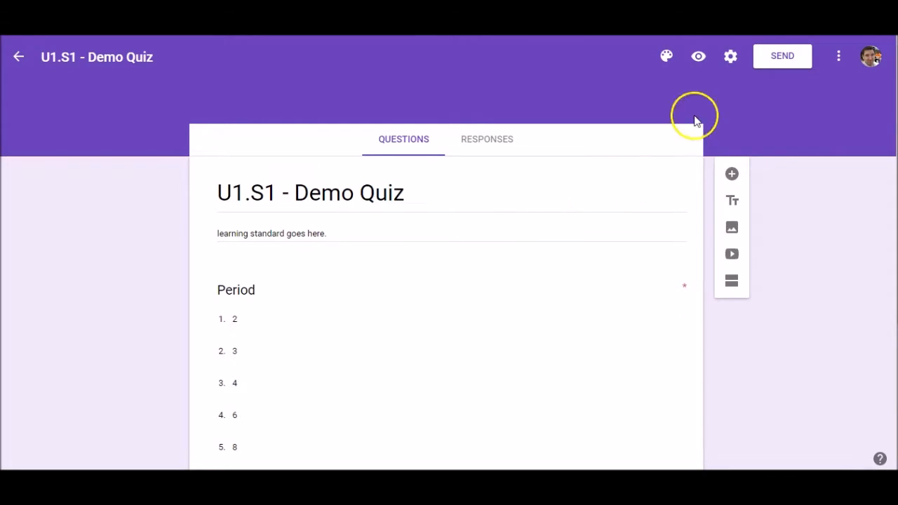
pyautogui.click(667, 55)
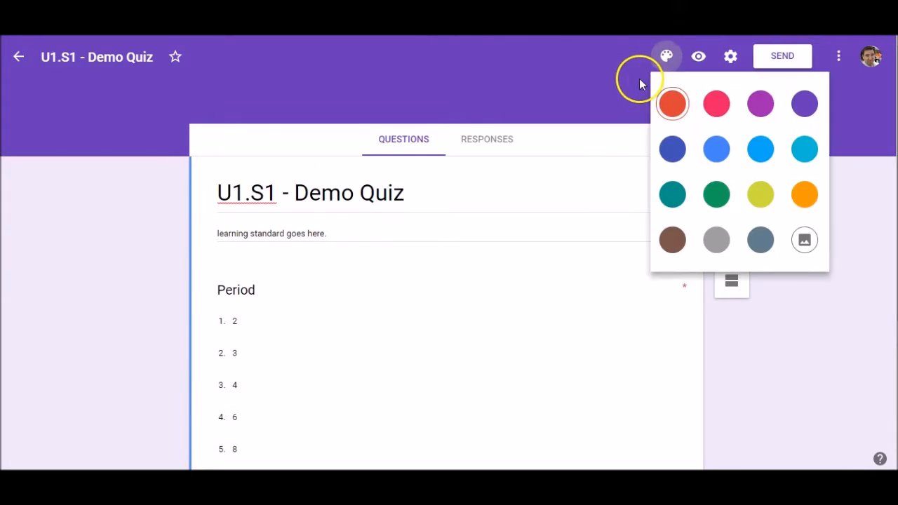
pyautogui.click(813, 109)
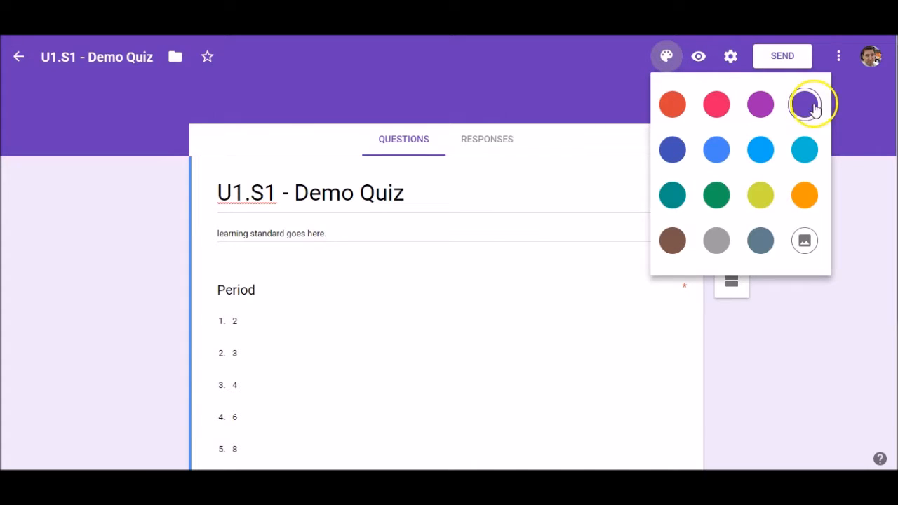
pyautogui.click(769, 199)
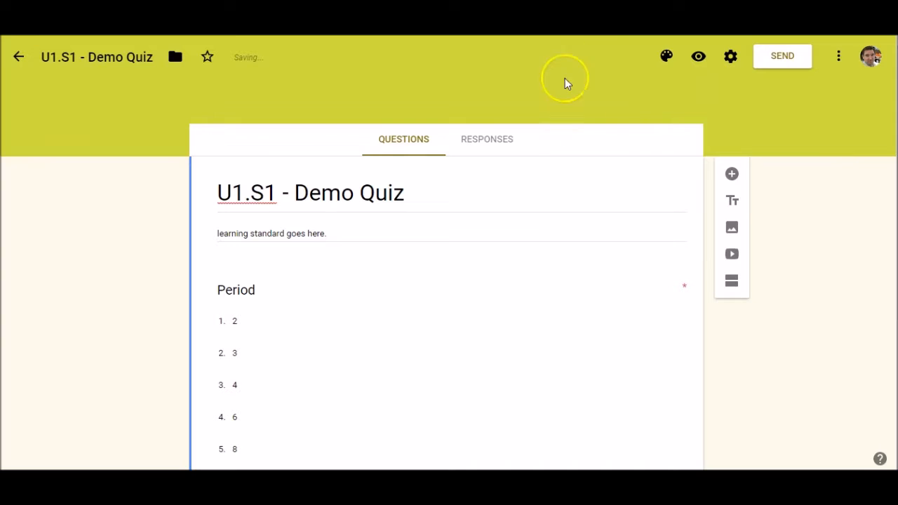
pyautogui.click(666, 59)
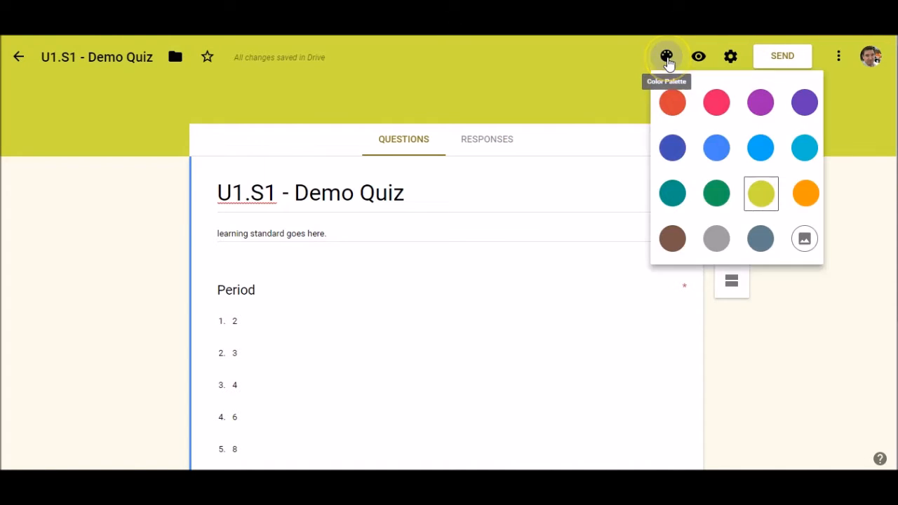
pyautogui.click(671, 239)
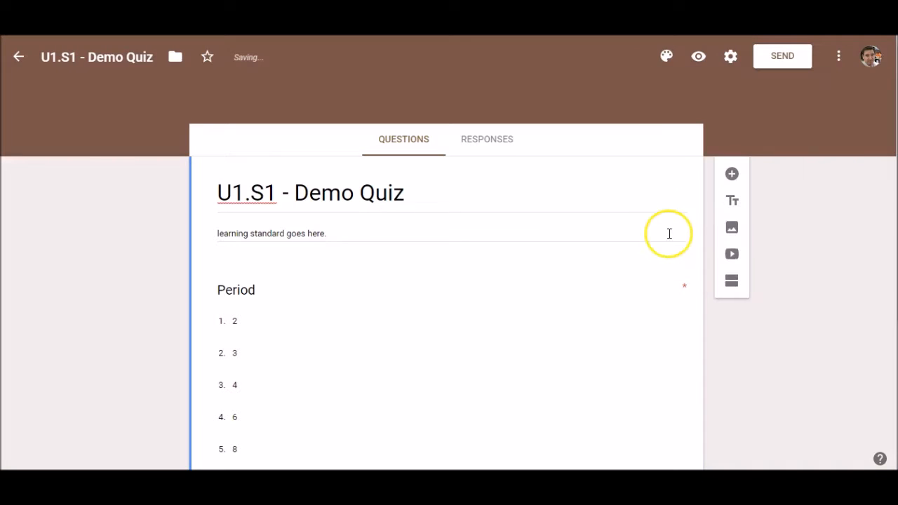
pyautogui.click(666, 61)
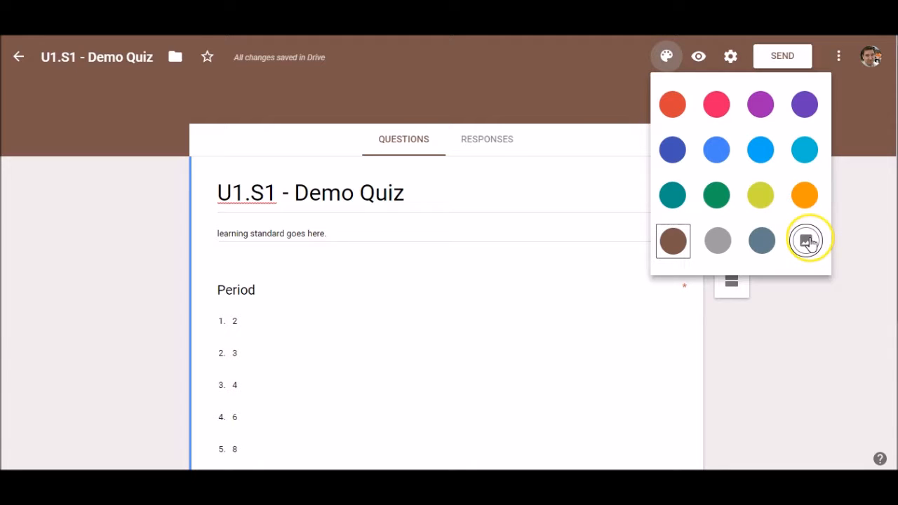
pyautogui.click(511, 64)
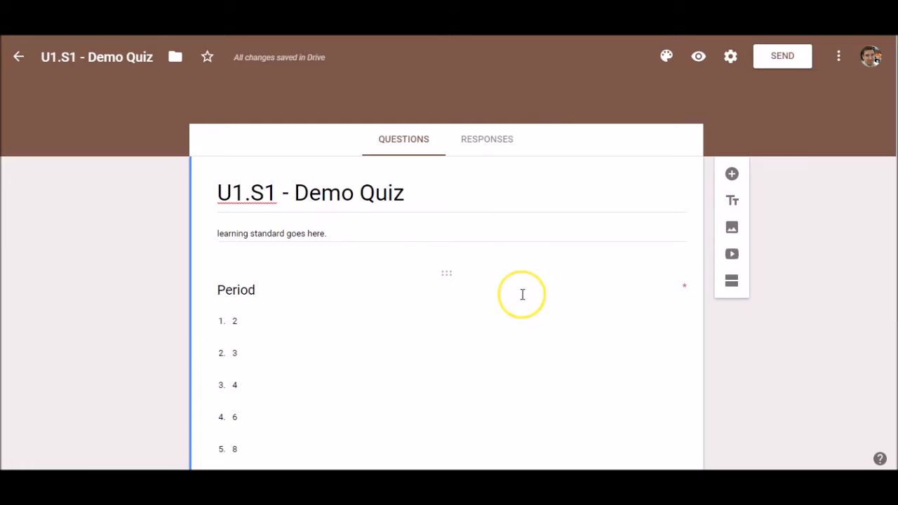
pyautogui.click(699, 59)
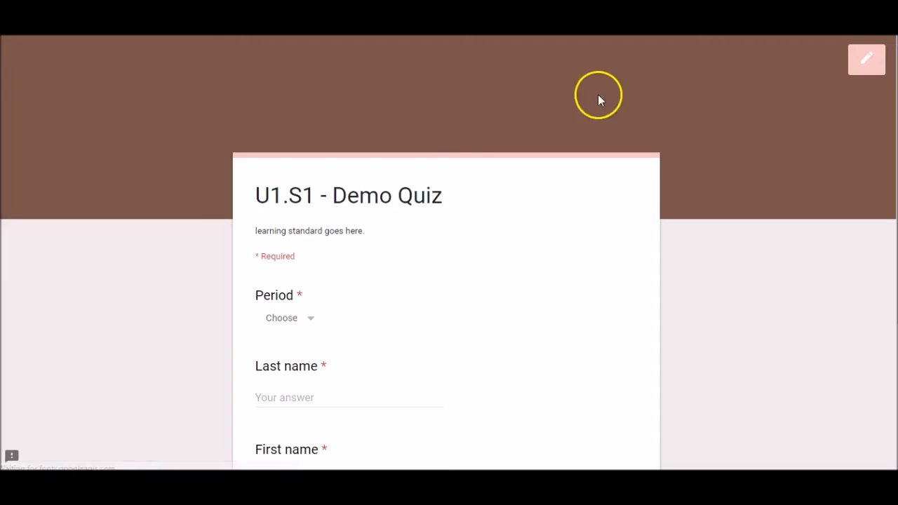
pyautogui.scroll(-1, 374, 274)
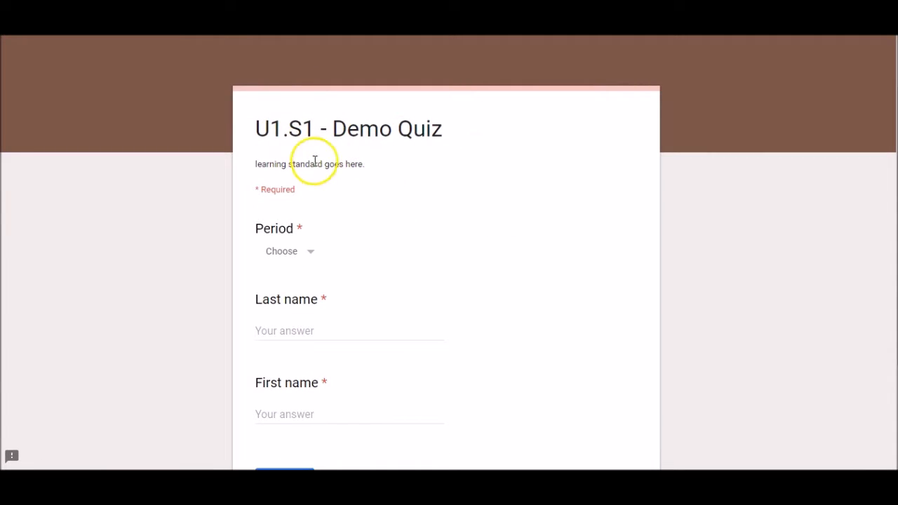
pyautogui.scroll(-1, 318, 205)
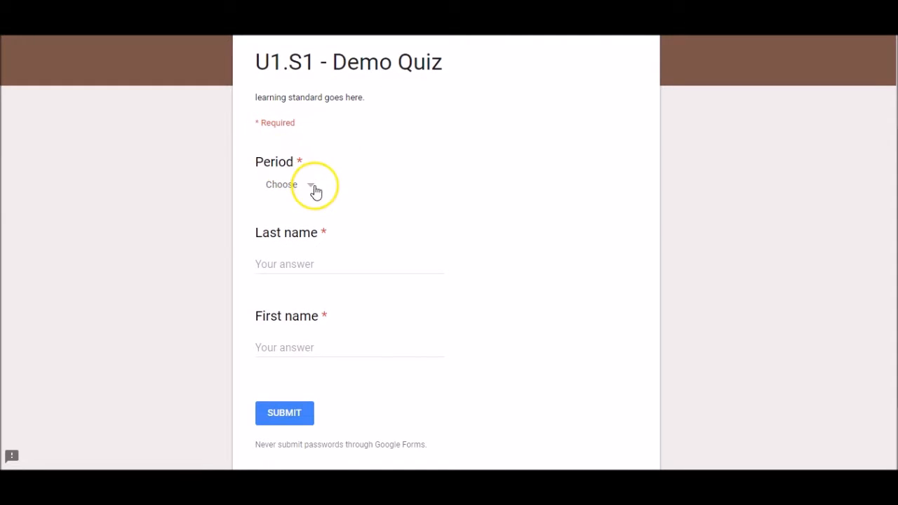
pyautogui.click(313, 188)
pyautogui.click(269, 284)
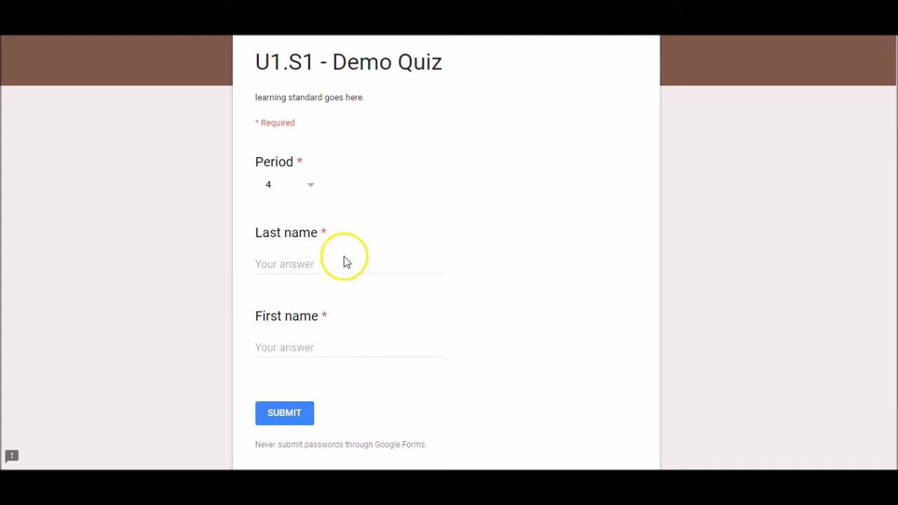
pyautogui.click(299, 261)
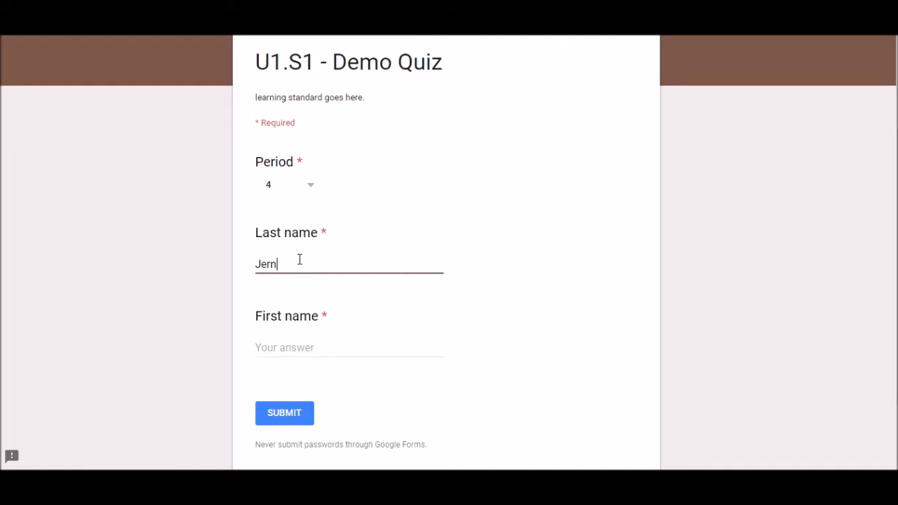
pyautogui.press('Tab')
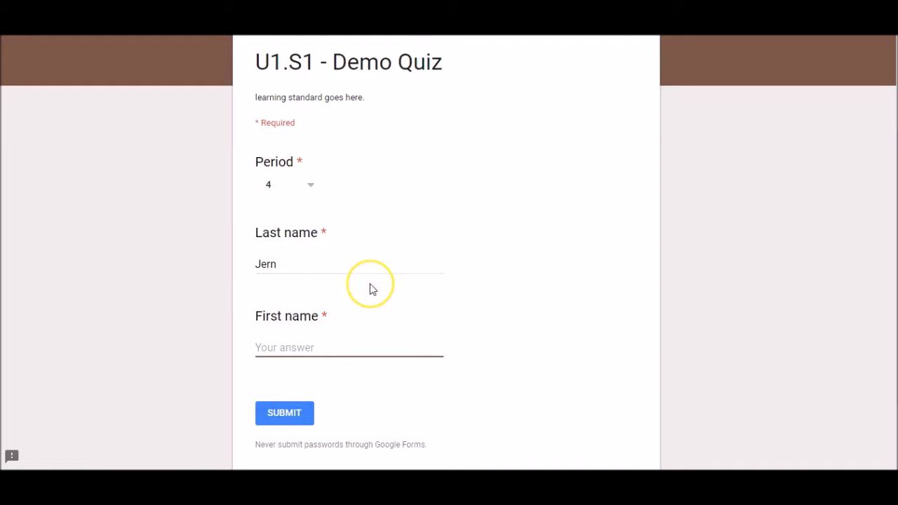
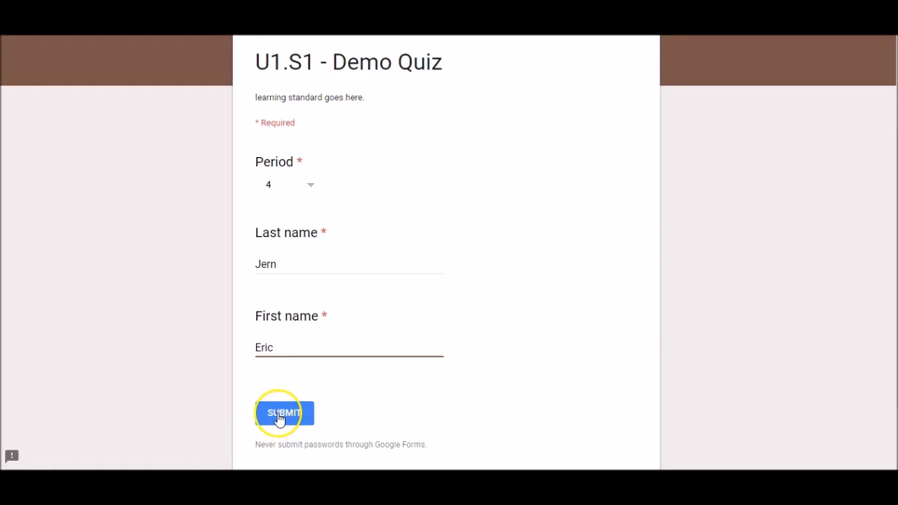
pyautogui.scroll(-1, 344, 394)
pyautogui.scroll(3, 656, 255)
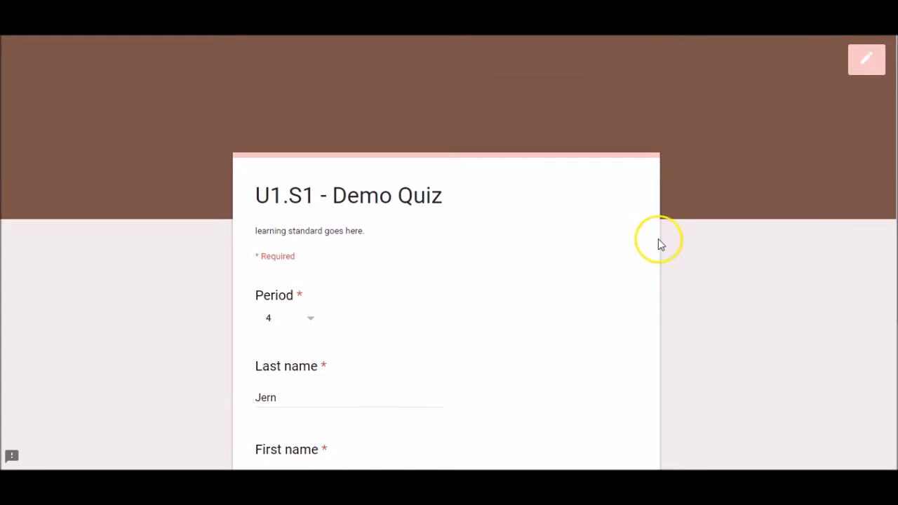
pyautogui.click(867, 62)
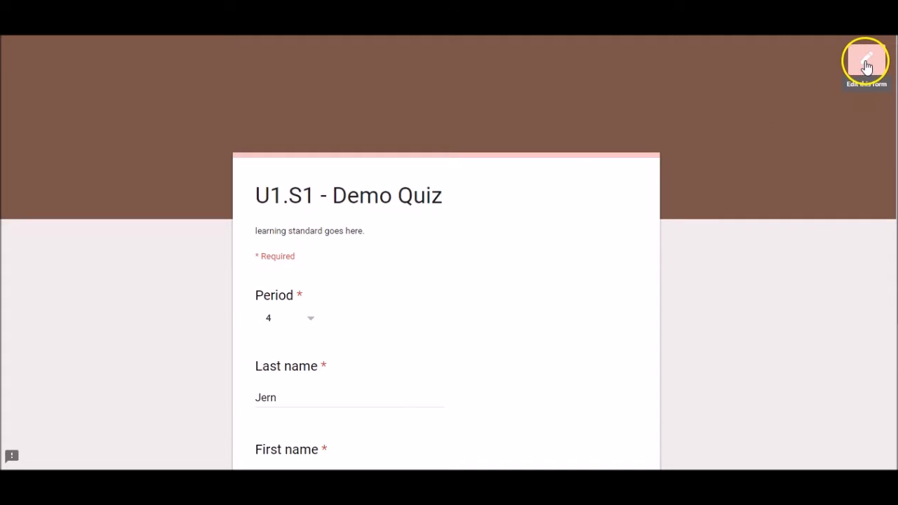
pyautogui.click(504, 98)
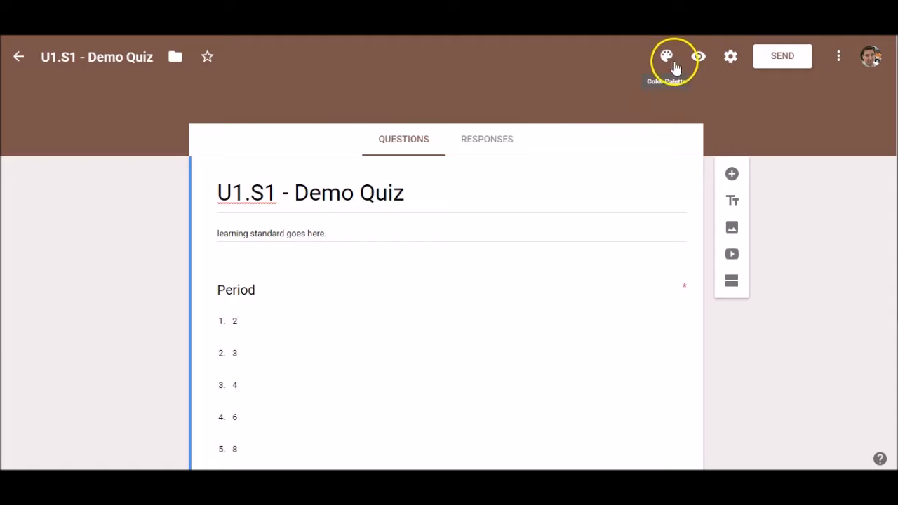
# In Settings, collect email addresses, limit to 1 response, and restrict to Joliet Township High School users.
pyautogui.click(731, 58)
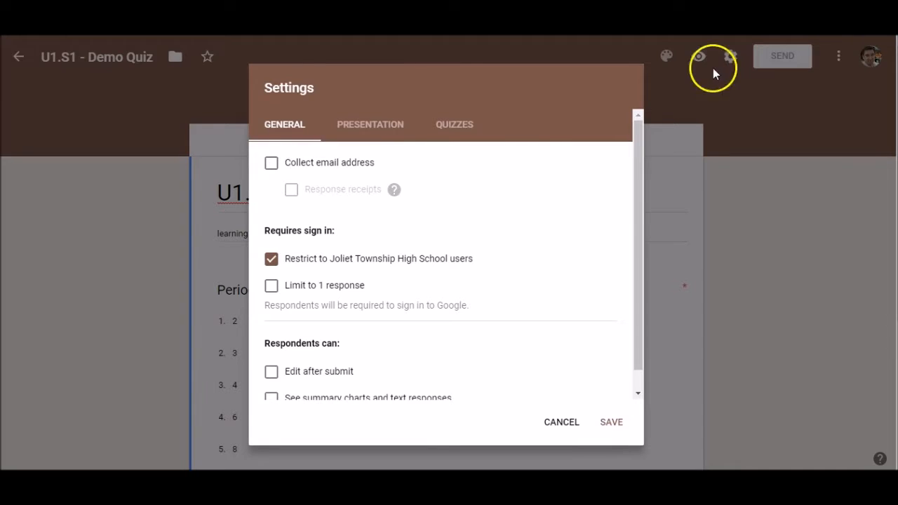
pyautogui.click(271, 163)
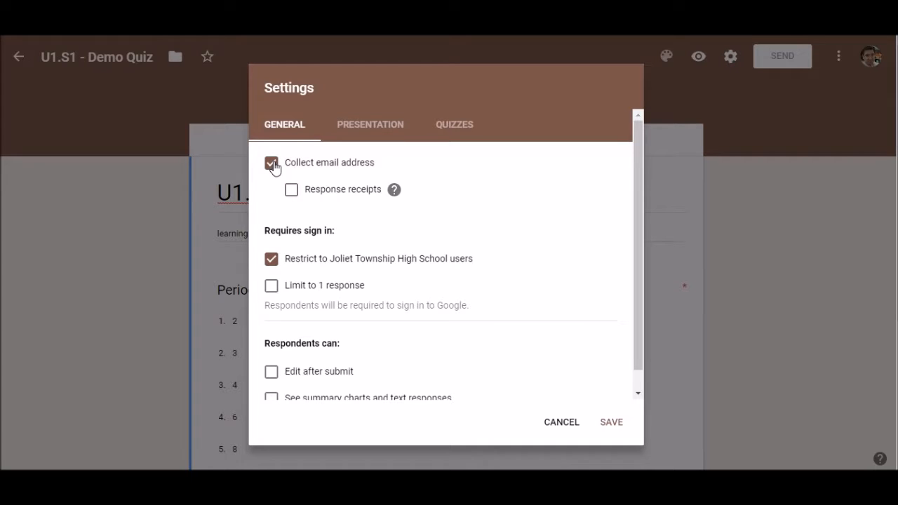
pyautogui.click(291, 190)
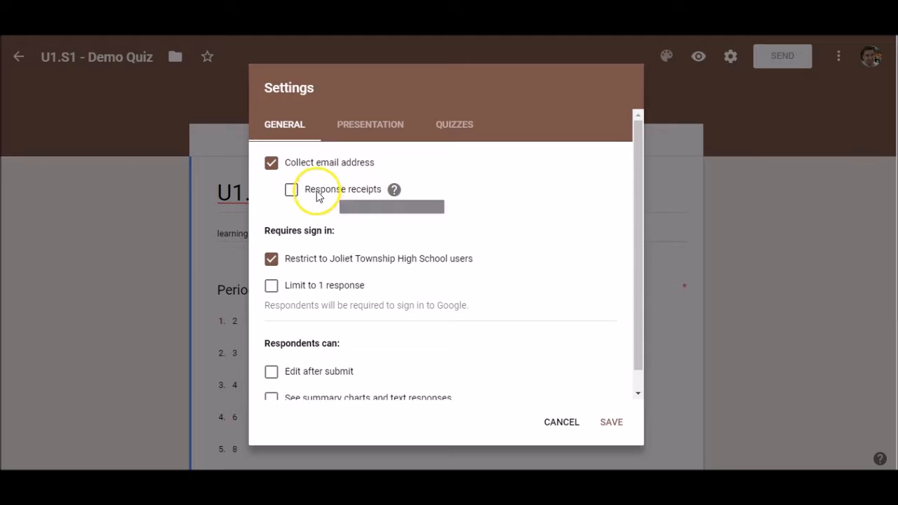
pyautogui.moveTo(395, 190)
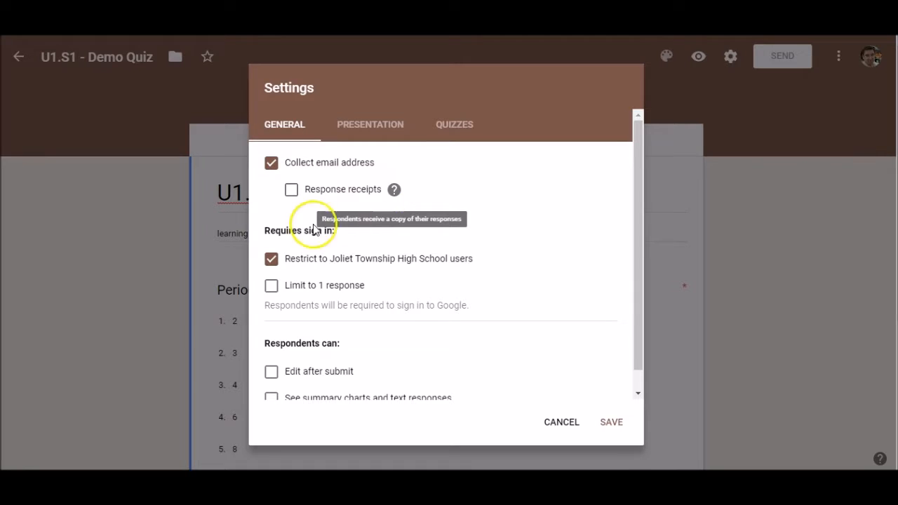
pyautogui.scroll(-1, 275, 240)
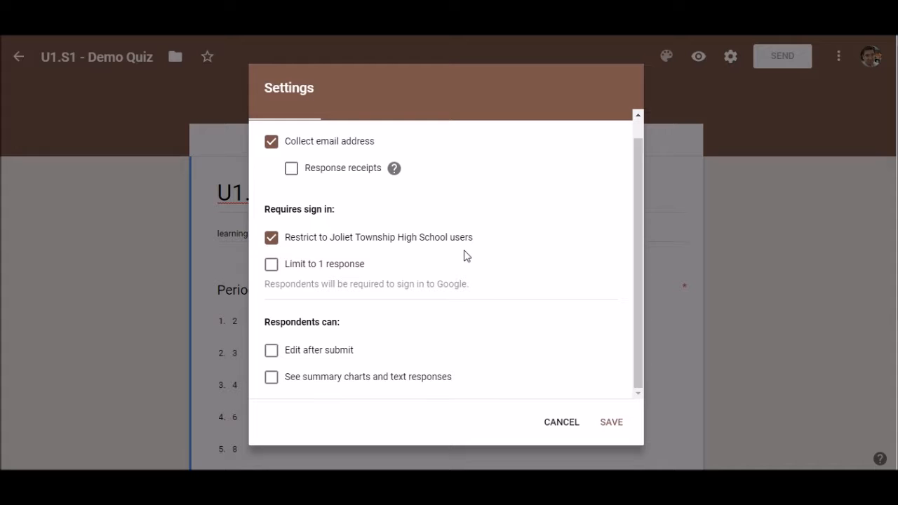
pyautogui.click(271, 265)
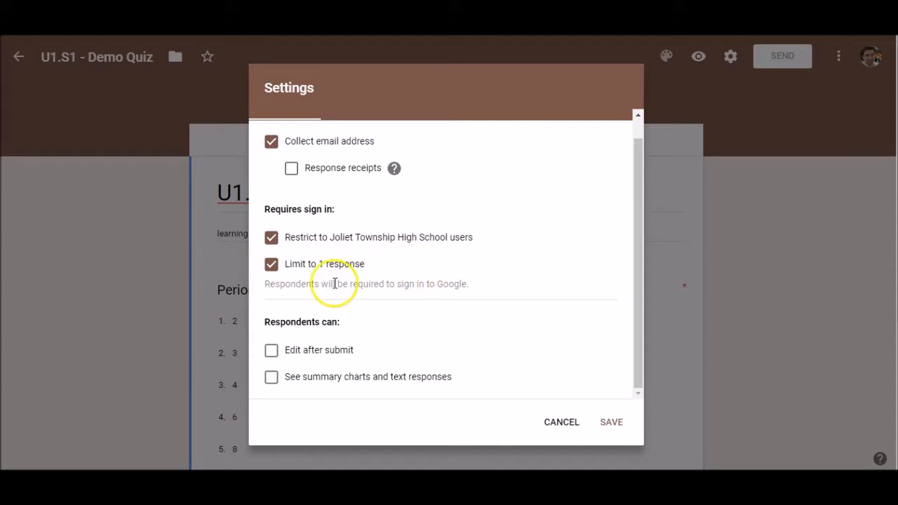
pyautogui.moveTo(333, 239); pyautogui.dragTo(450, 240)
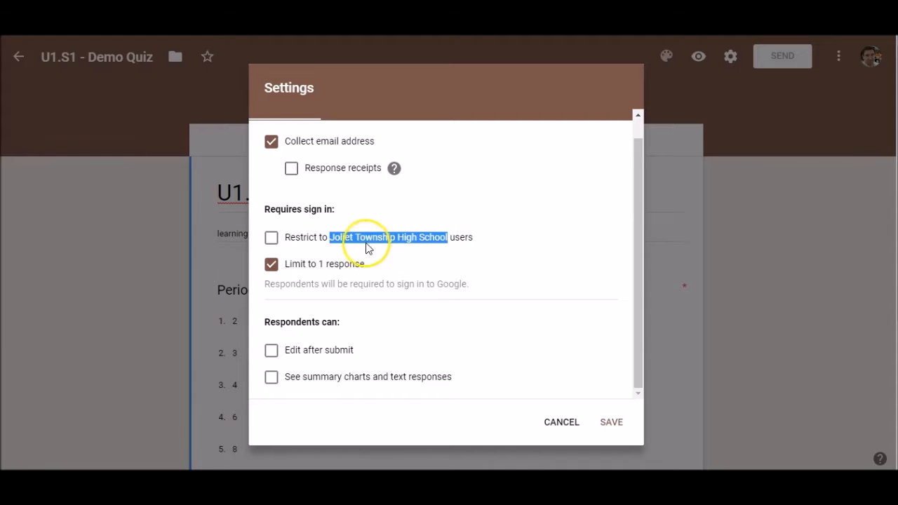
pyautogui.click(366, 243)
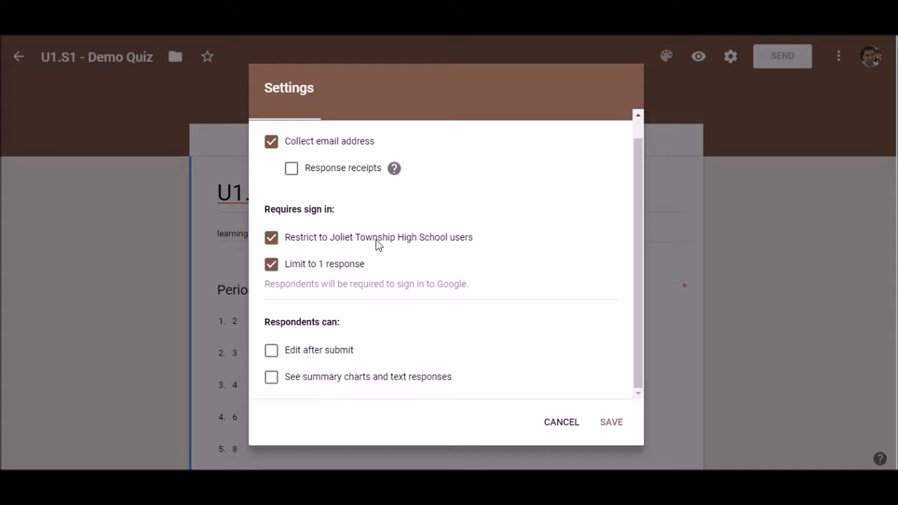
# Keep editing after submit and viewing summary charts switched off.
pyautogui.click(271, 353)
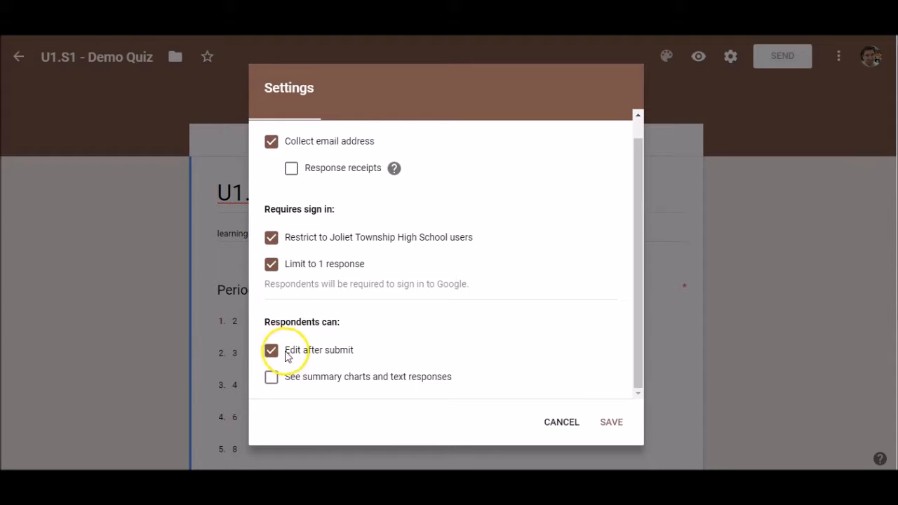
pyautogui.click(273, 355)
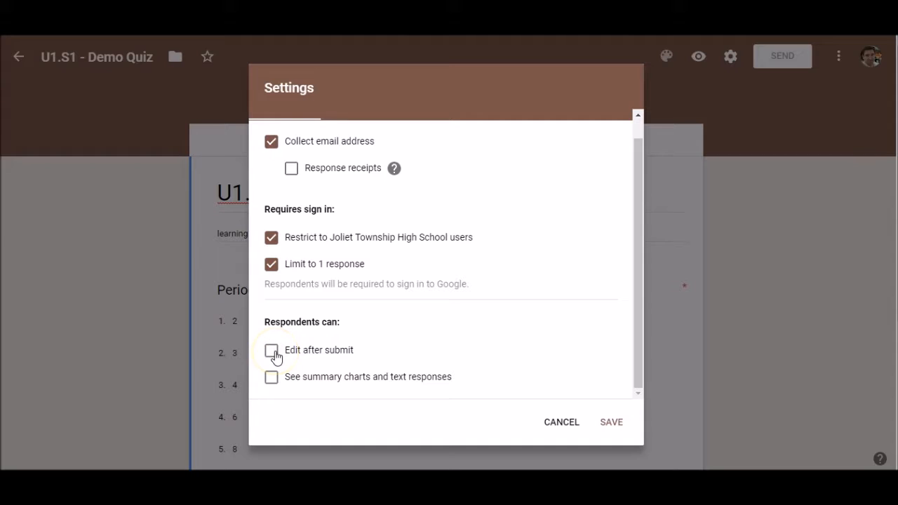
pyautogui.click(272, 378)
pyautogui.click(271, 377)
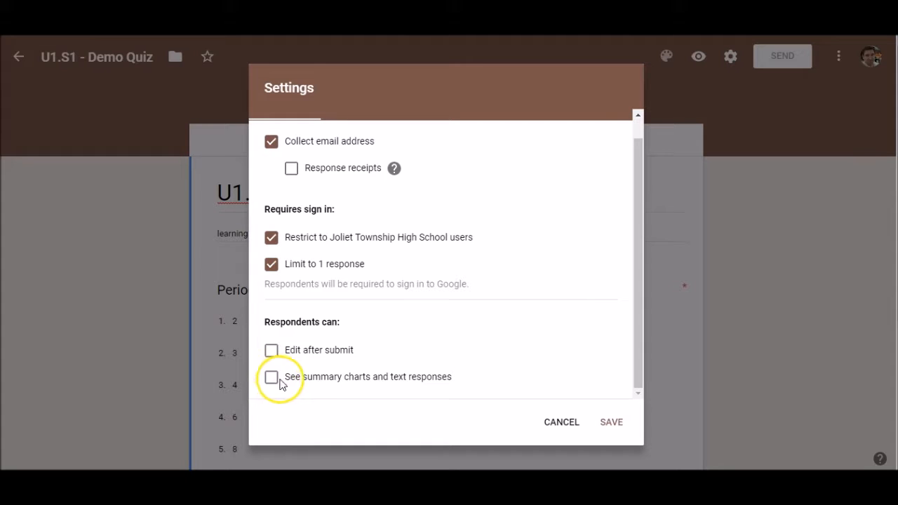
pyautogui.scroll(1, 391, 313)
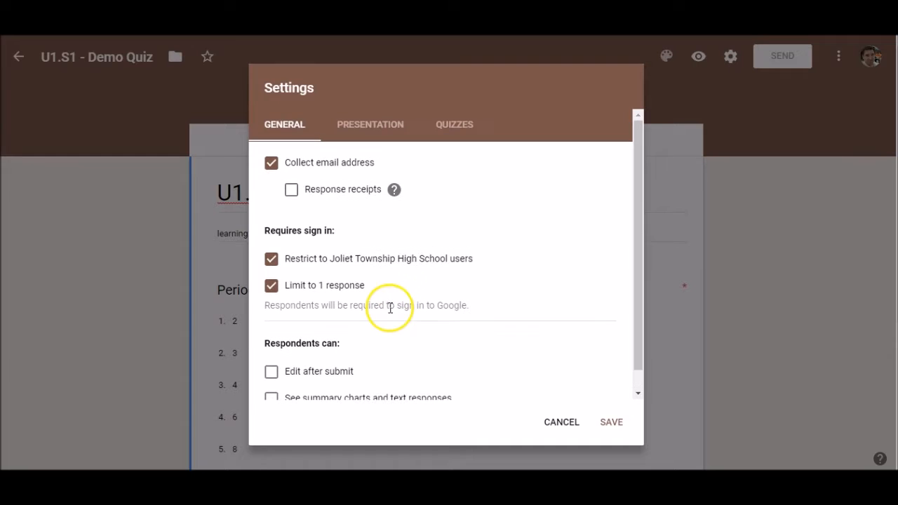
# Turn on the progress bar and shuffled question order in the presentation settings.
pyautogui.click(376, 134)
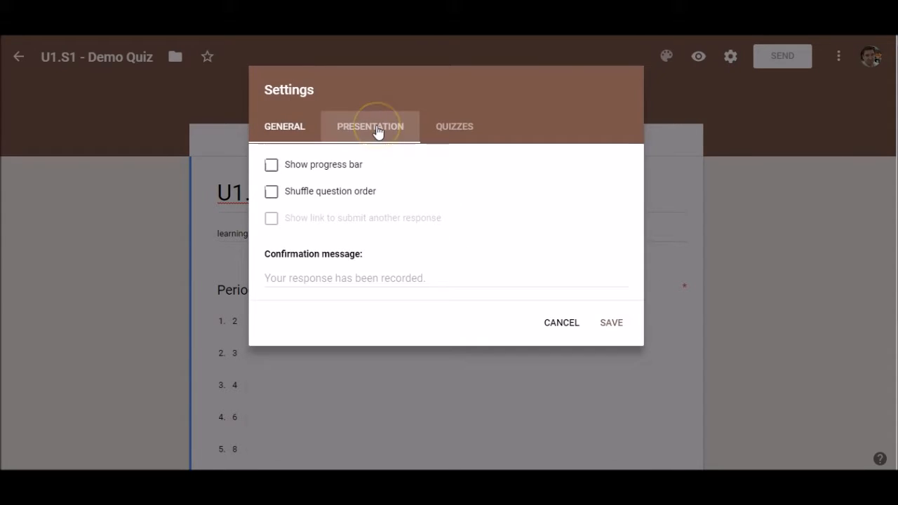
pyautogui.click(272, 164)
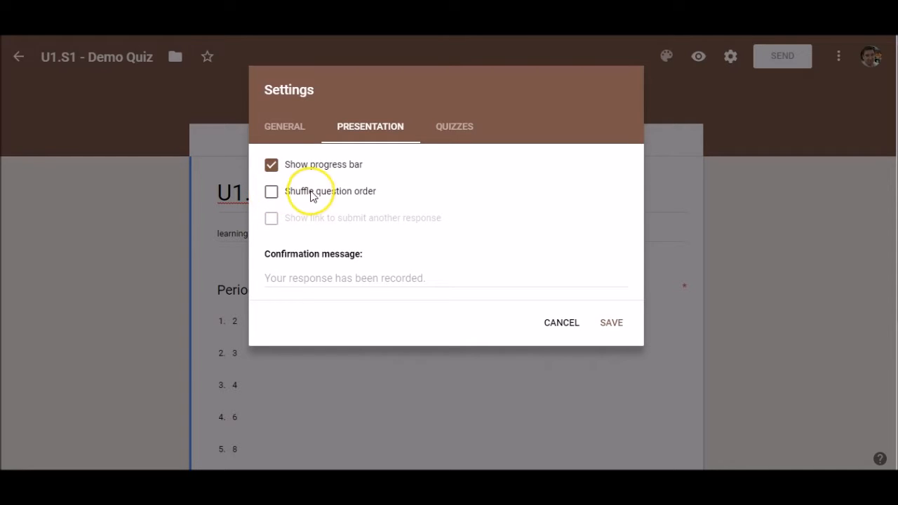
pyautogui.click(271, 193)
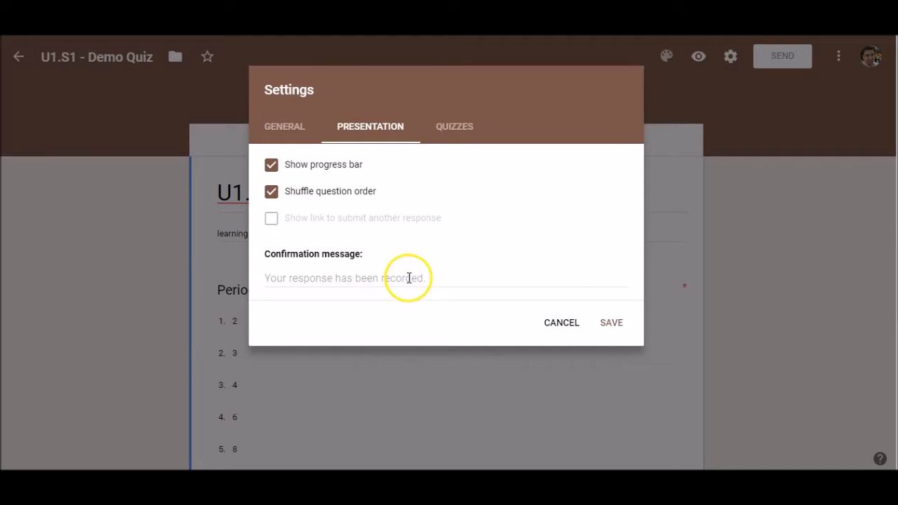
# Change the confirmation message to 'Review the results and do quiz corrections.'.
pyautogui.click(304, 279)
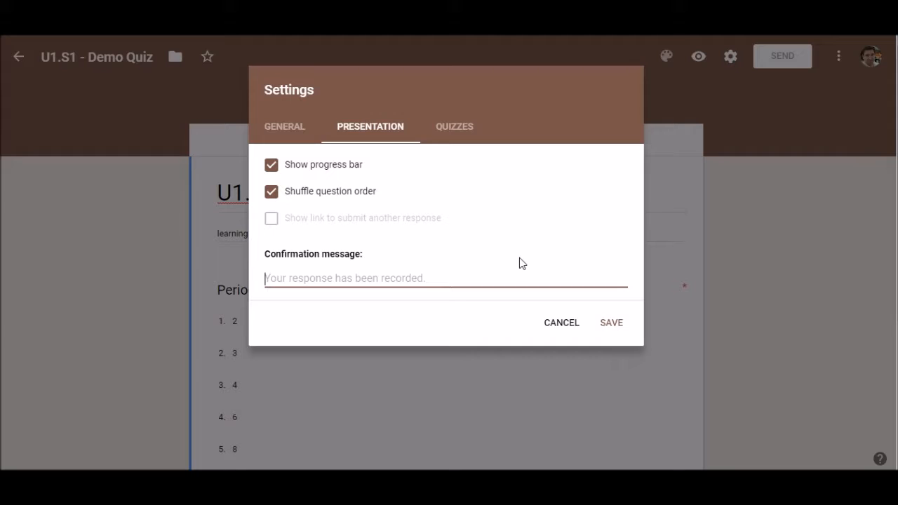
pyautogui.write('Review th')
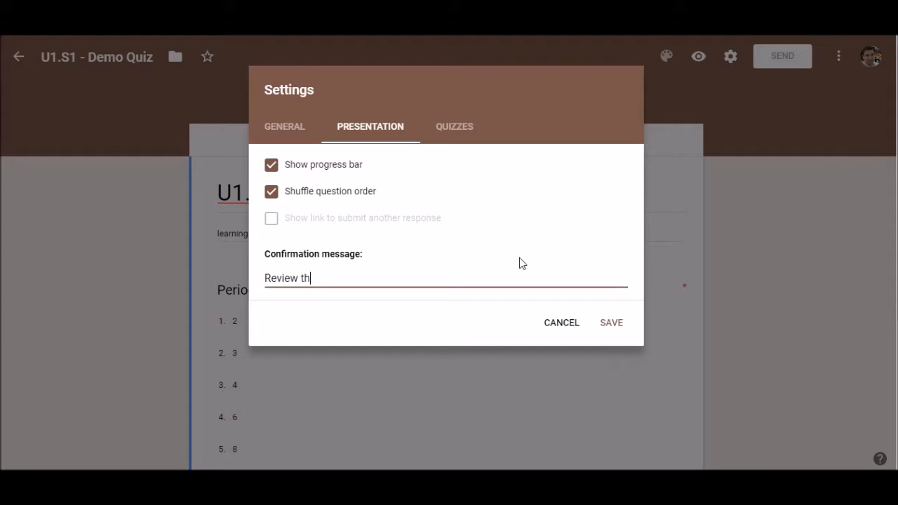
pyautogui.write('e results and do quiz corrections.')
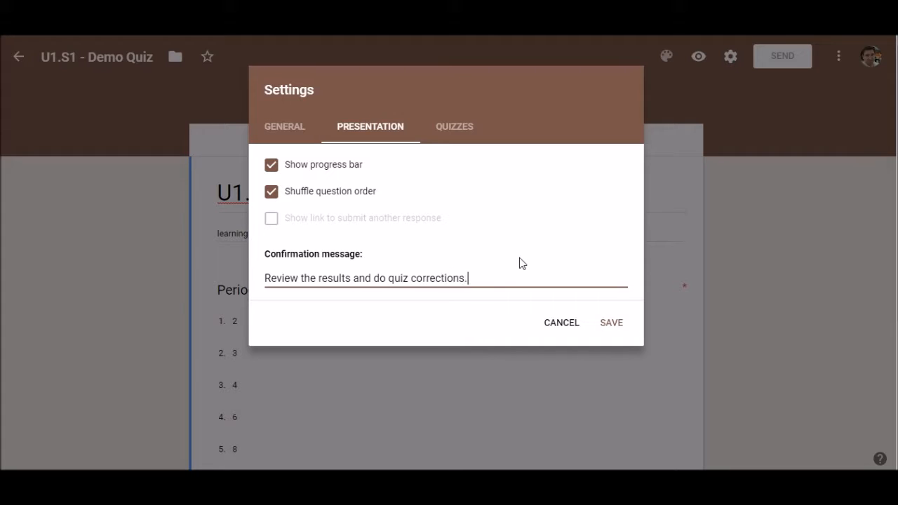
pyautogui.click(465, 274)
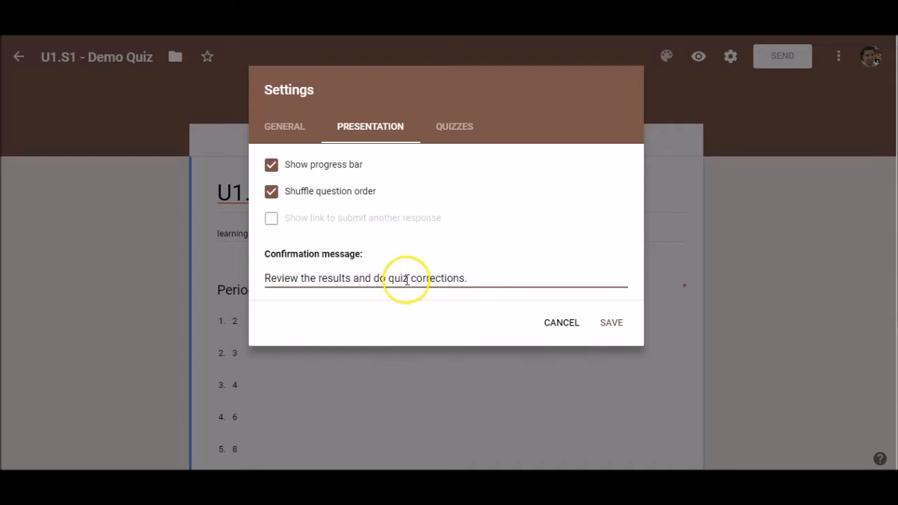
pyautogui.click(449, 126)
# Release grades immediately after each submission, showing missed questions, correct answers and point values, and save.
pyautogui.click(283, 166)
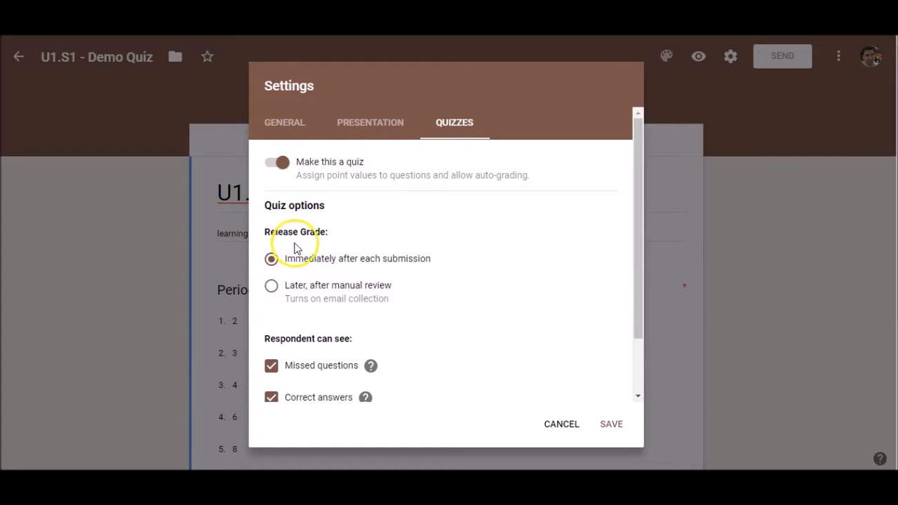
pyautogui.click(271, 286)
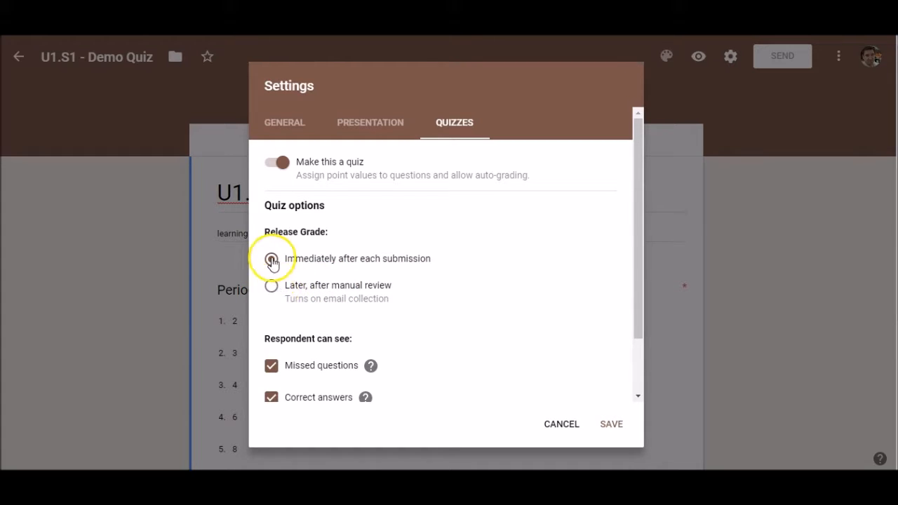
pyautogui.click(272, 288)
pyautogui.click(271, 261)
pyautogui.click(271, 288)
pyautogui.click(272, 260)
pyautogui.scroll(-2, 303, 261)
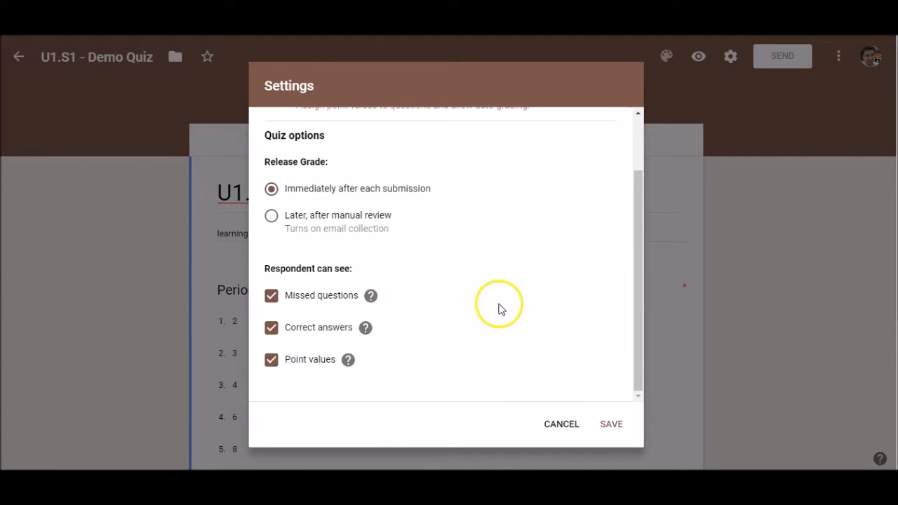
pyautogui.scroll(2, 510, 251)
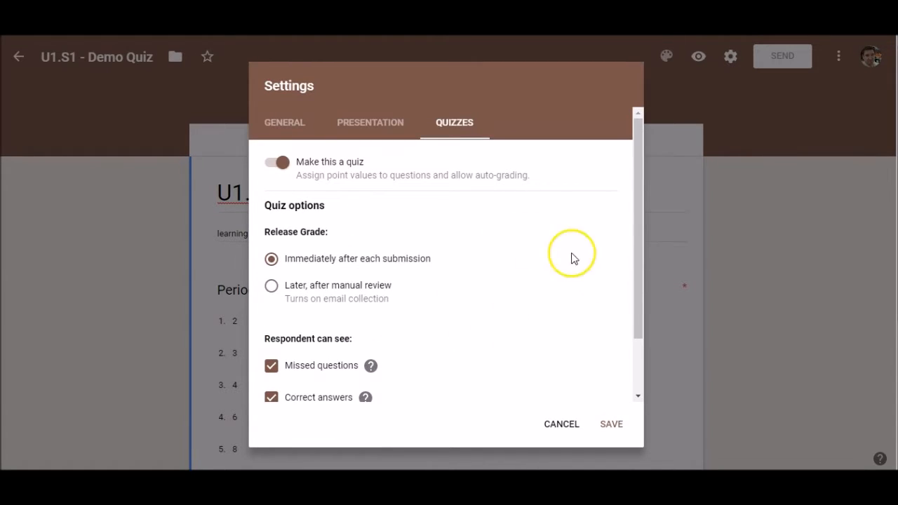
pyautogui.click(611, 423)
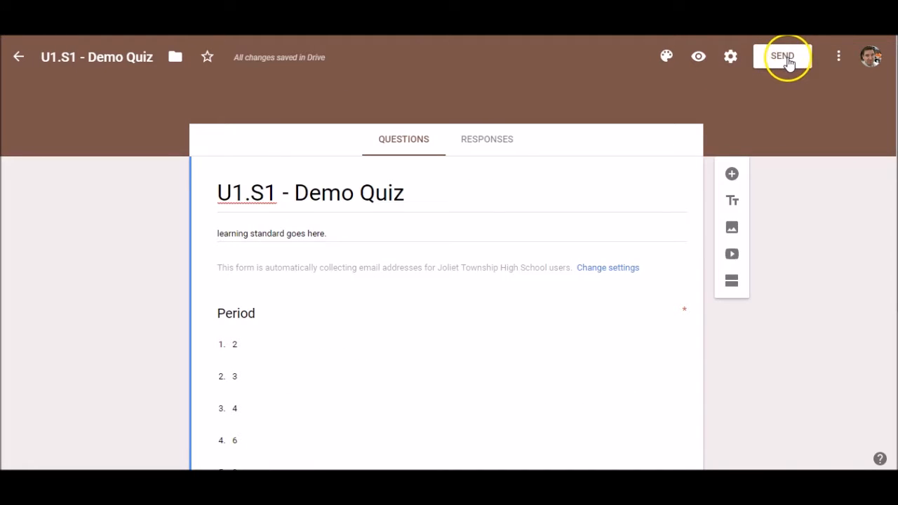
pyautogui.click(839, 59)
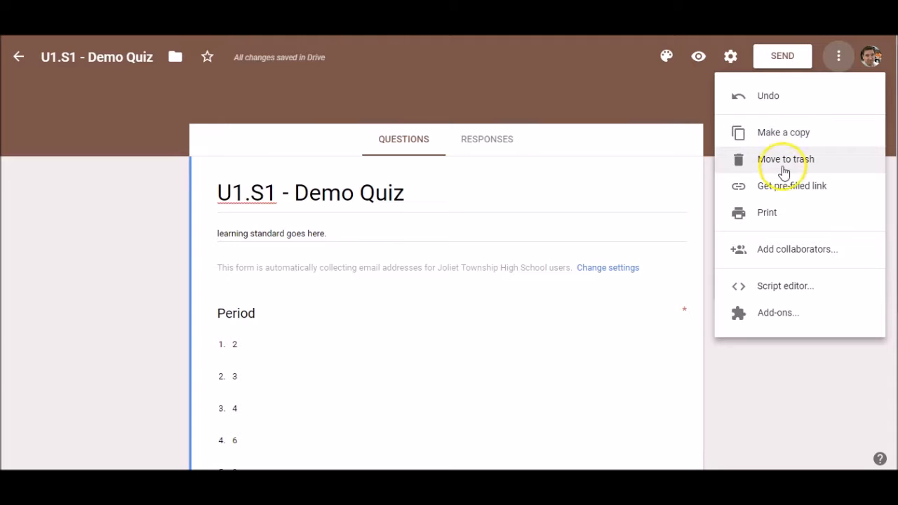
pyautogui.click(782, 215)
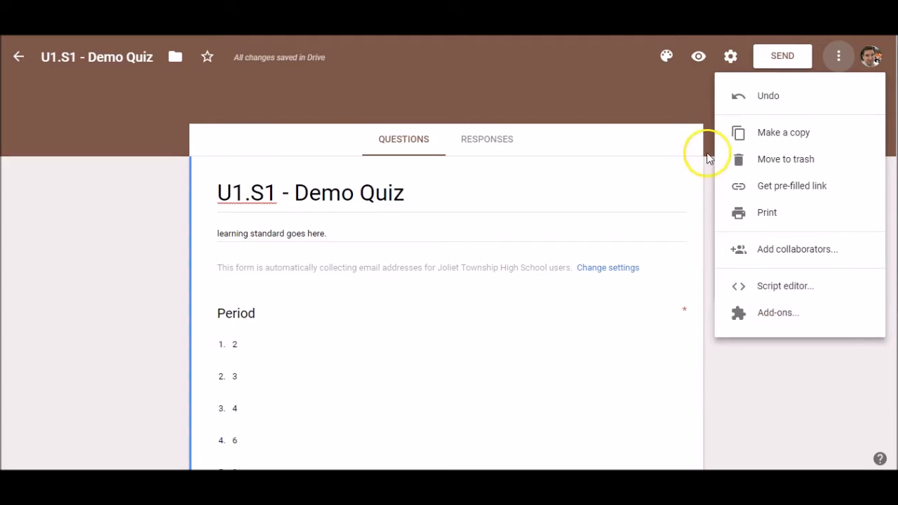
pyautogui.click(839, 61)
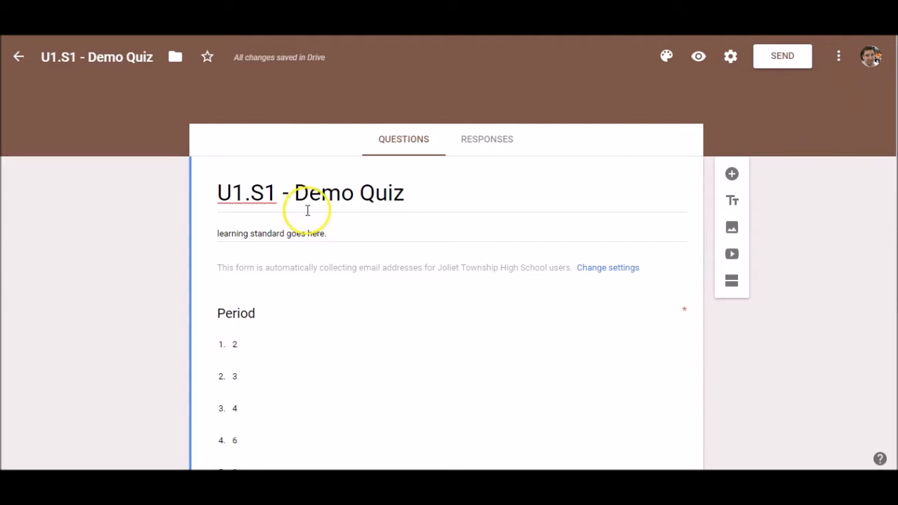
# Insert a new section directly after the First name question.
pyautogui.scroll(-3, 447, 220)
pyautogui.scroll(-1, 450, 220)
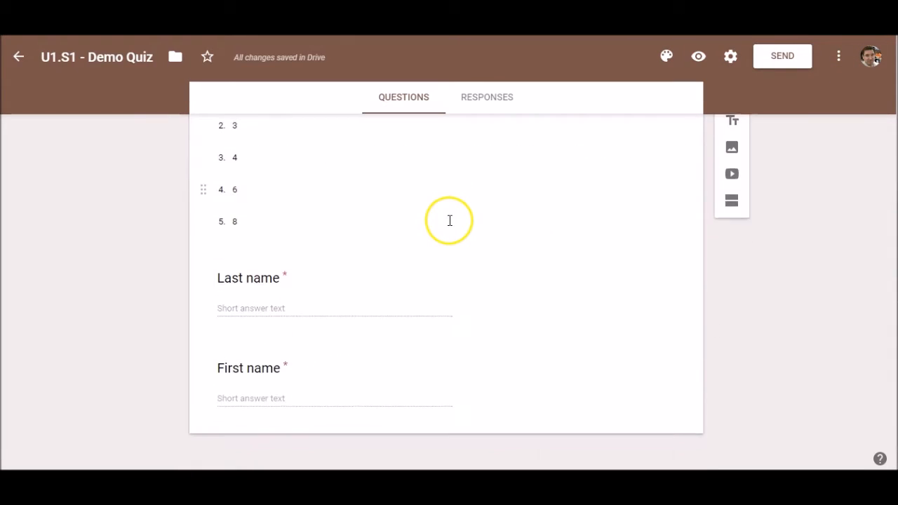
pyautogui.click(381, 396)
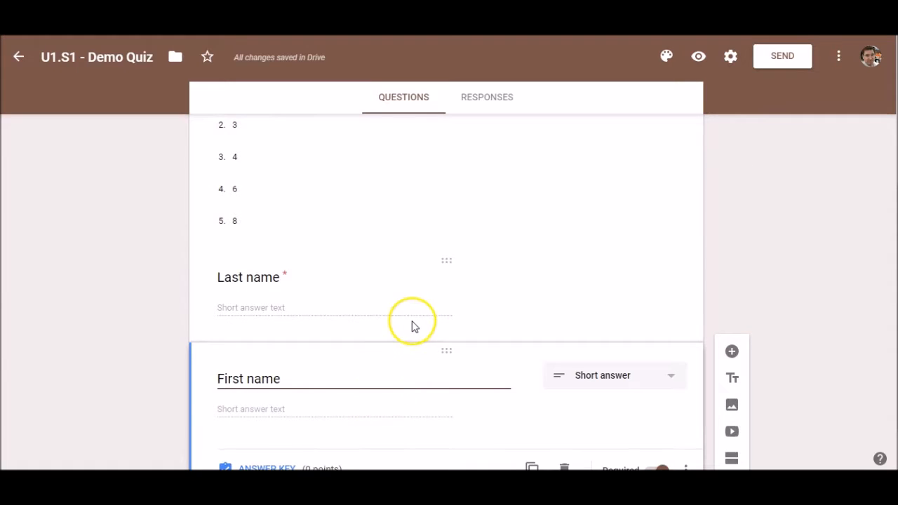
pyautogui.scroll(4, 372, 276)
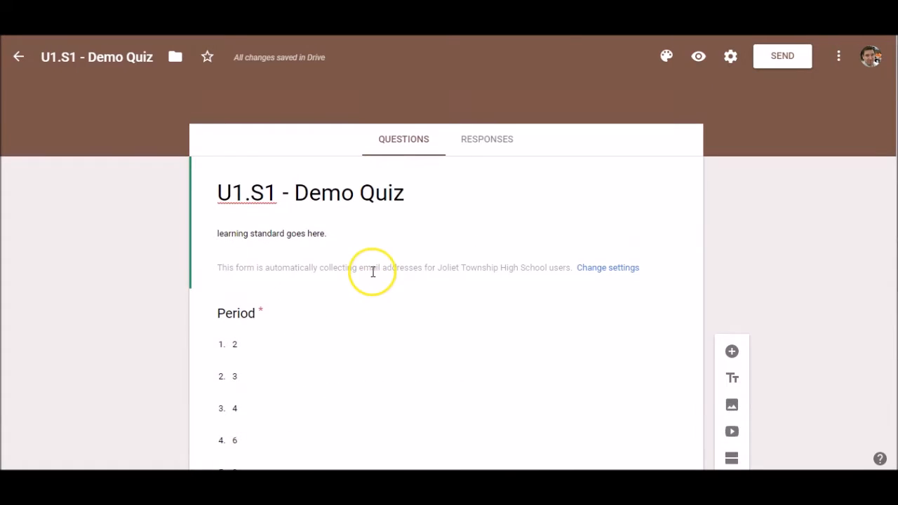
pyautogui.scroll(-3, 372, 226)
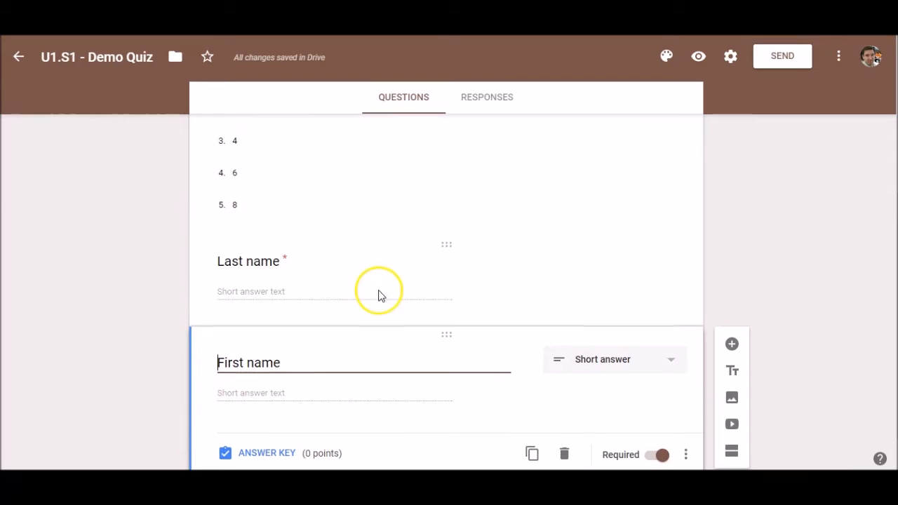
pyautogui.scroll(-1, 379, 290)
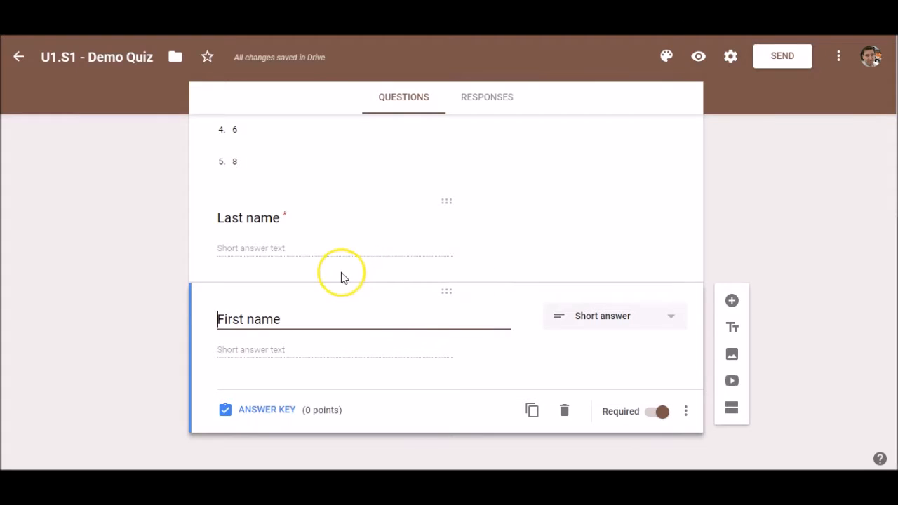
pyautogui.scroll(3, 342, 271)
pyautogui.scroll(1, 341, 270)
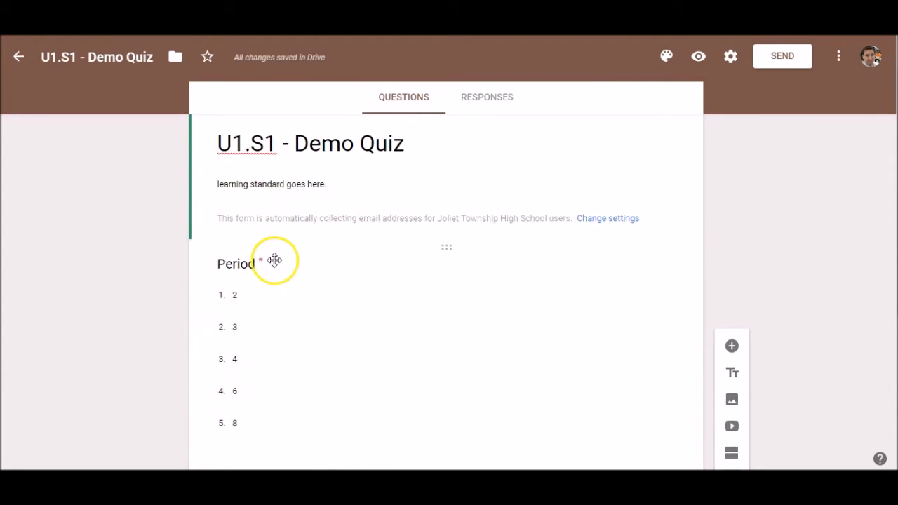
pyautogui.scroll(-4, 275, 263)
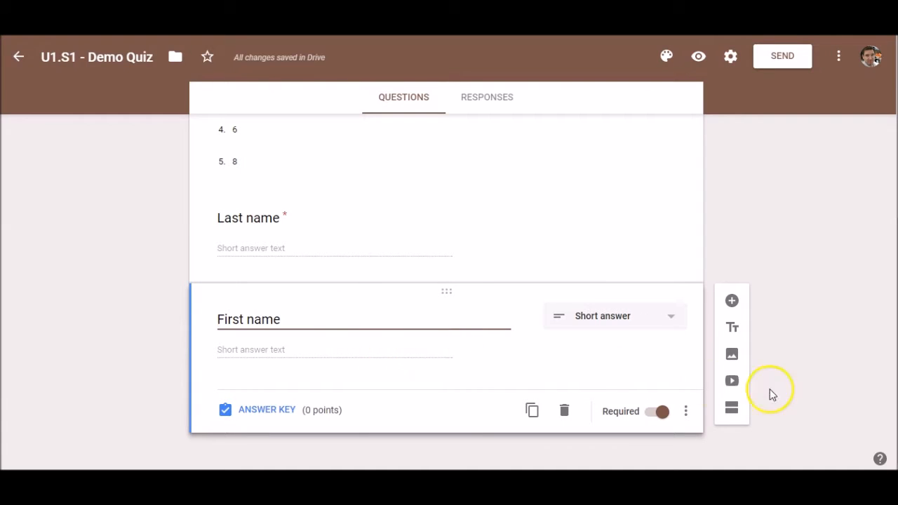
pyautogui.click(732, 408)
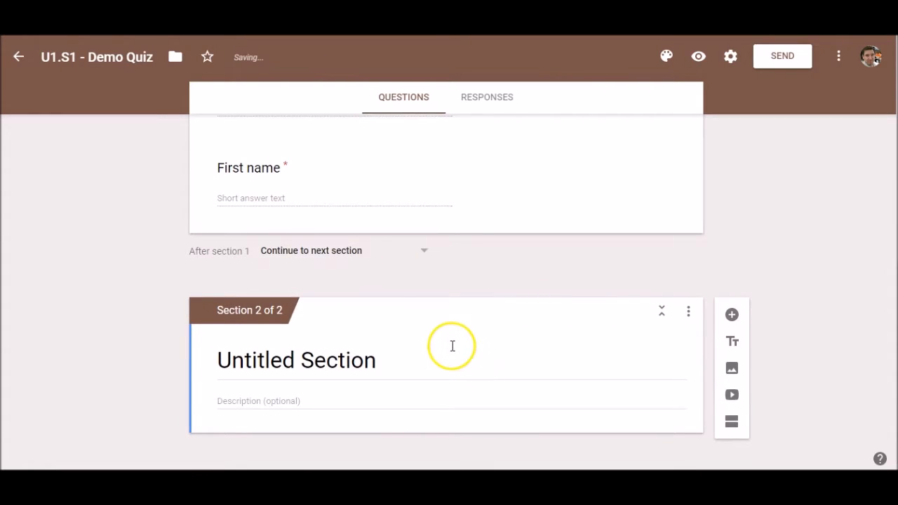
# Copy the quiz title 'U1.S1 - Demo Quiz' into Section 2's title.
pyautogui.scroll(1, 439, 327)
pyautogui.scroll(5, 367, 215)
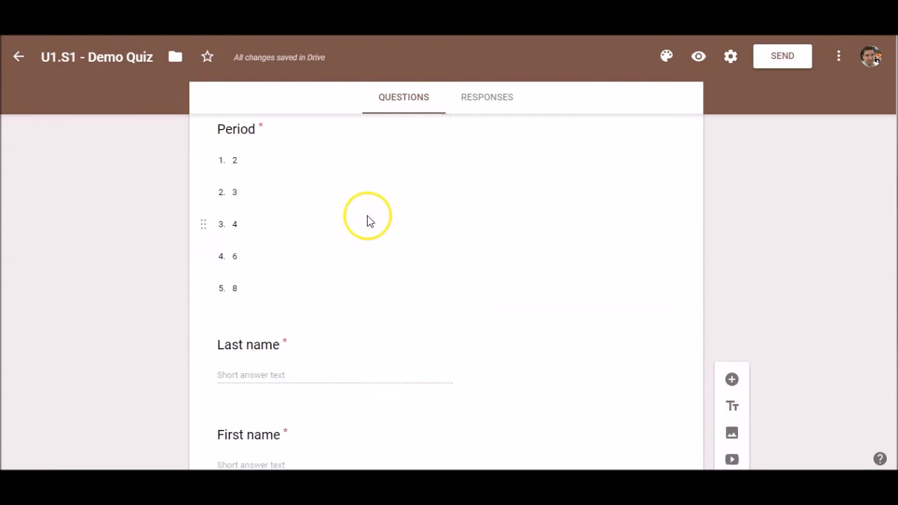
pyautogui.scroll(-3, 336, 254)
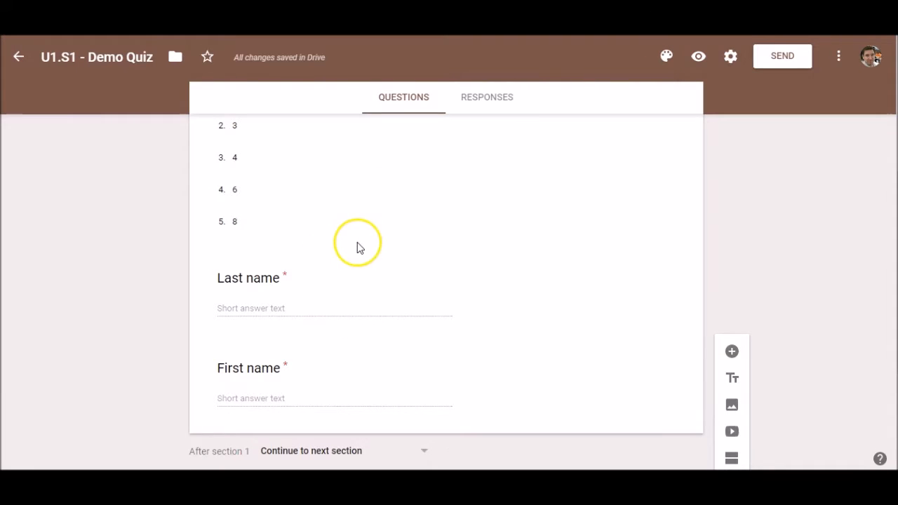
pyautogui.scroll(-3, 321, 256)
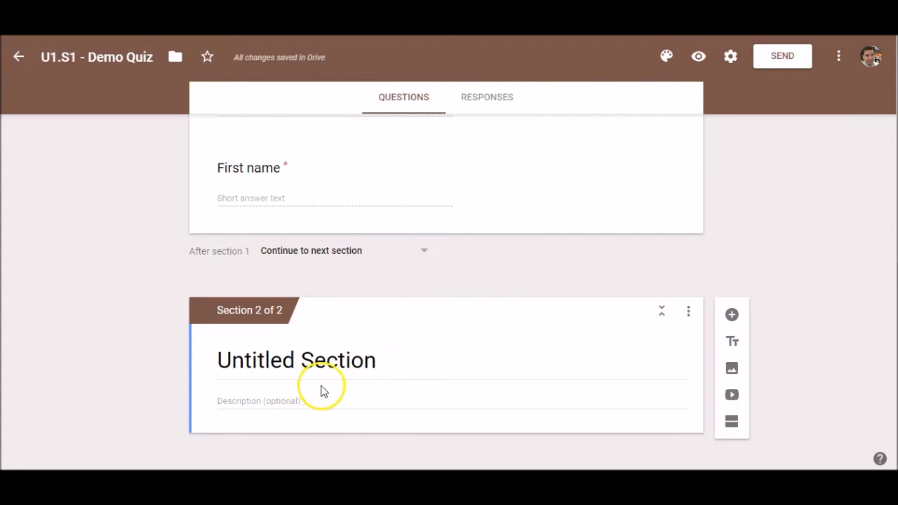
pyautogui.scroll(4, 321, 255)
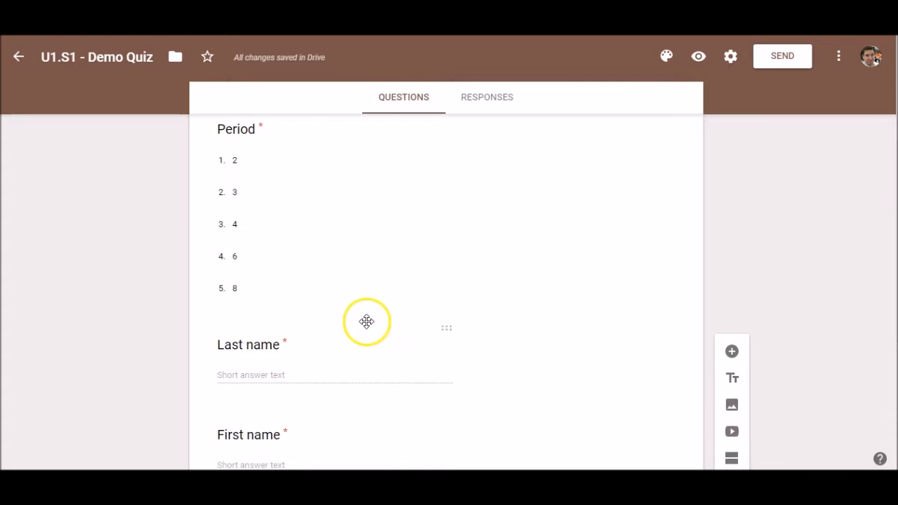
pyautogui.scroll(-4, 347, 428)
pyautogui.scroll(7, 347, 367)
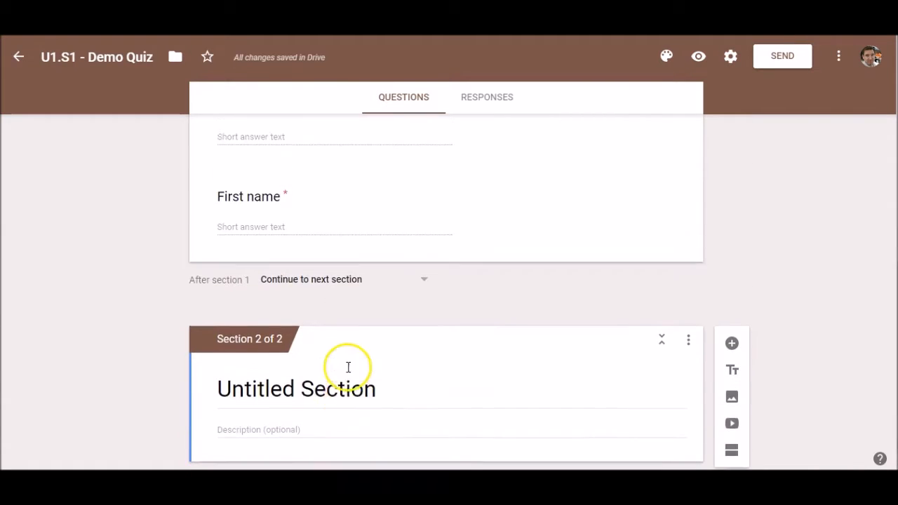
pyautogui.tripleClick(314, 220)
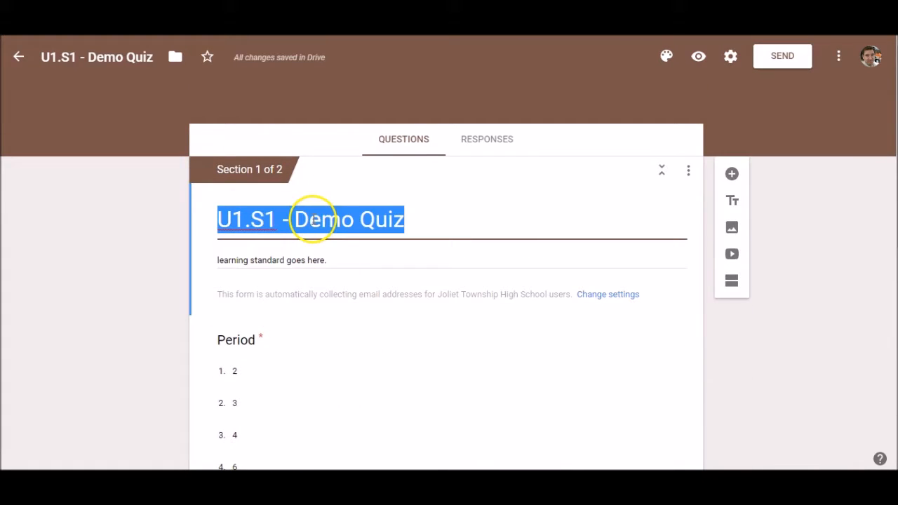
pyautogui.rightClick(313, 220)
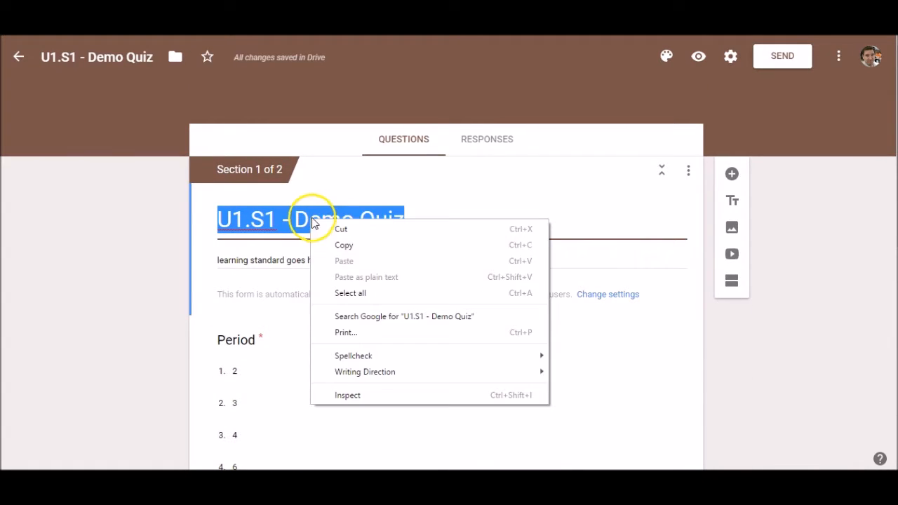
pyautogui.click(361, 246)
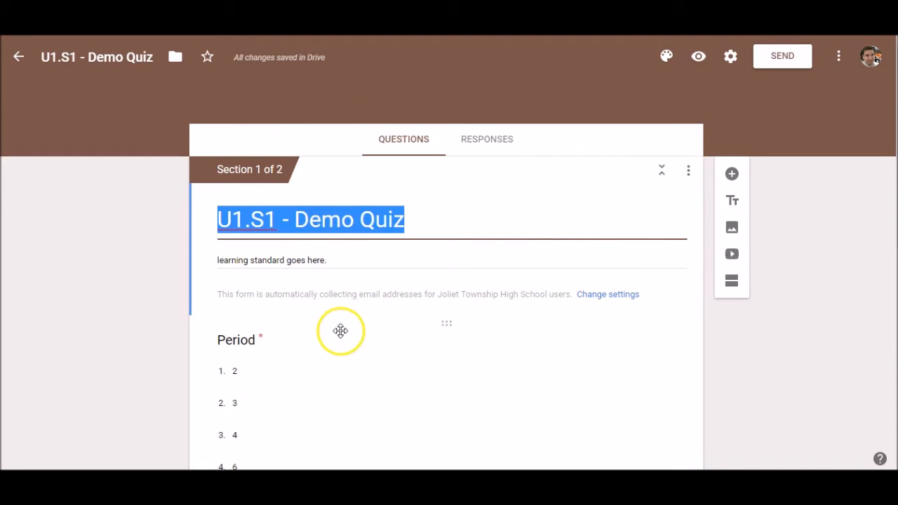
pyautogui.scroll(-4, 341, 329)
pyautogui.scroll(-3, 338, 328)
pyautogui.click(287, 359)
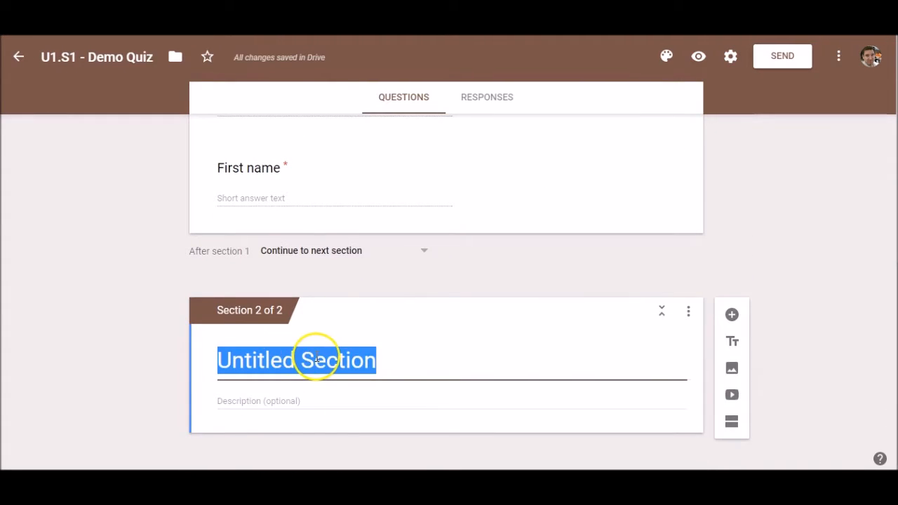
pyautogui.hotkey('ctrl', 'v')
# Put the description 'learning standard goes here.' into Section 2 and add a blank question.
pyautogui.scroll(7, 144, 291)
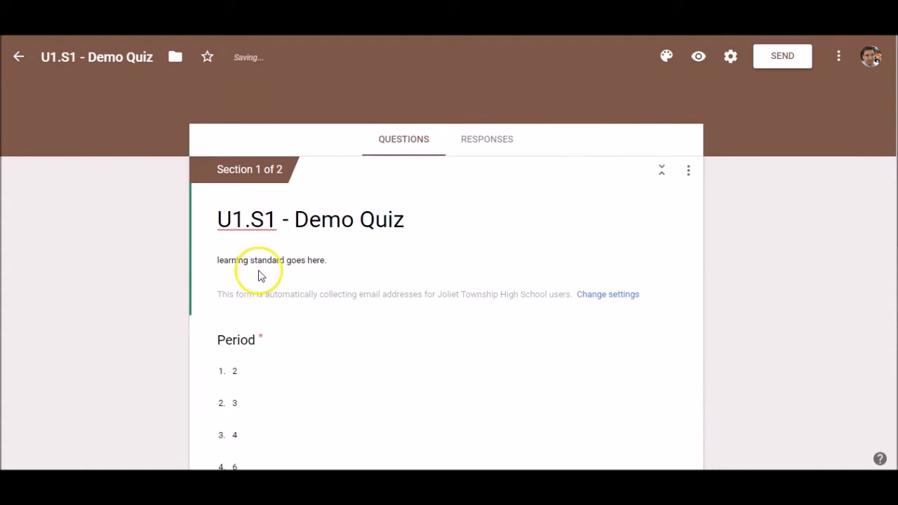
pyautogui.tripleClick(277, 260)
pyautogui.scroll(-7, 168, 256)
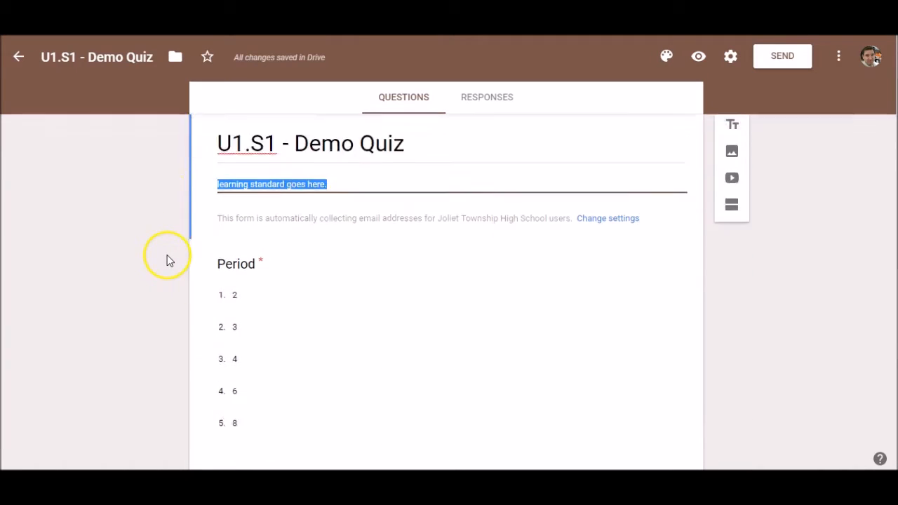
pyautogui.click(277, 401)
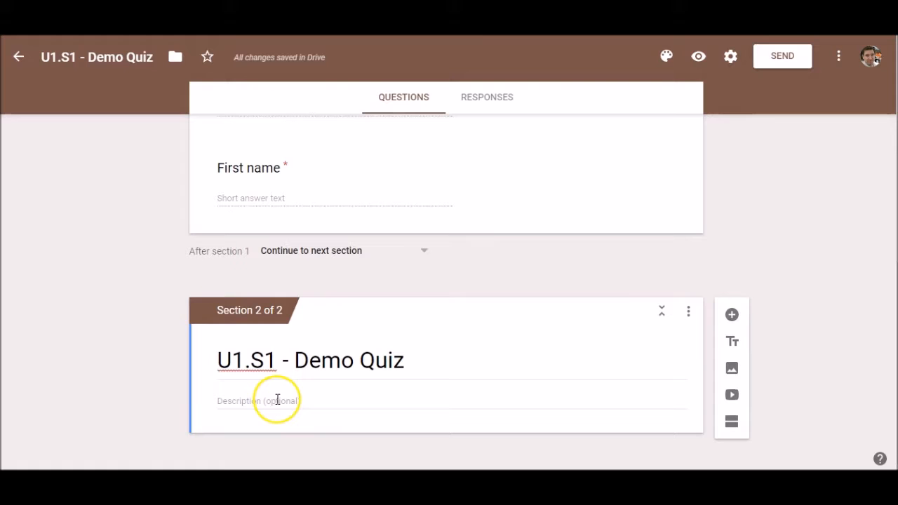
pyautogui.hotkey('ctrl', 'v')
pyautogui.click(172, 375)
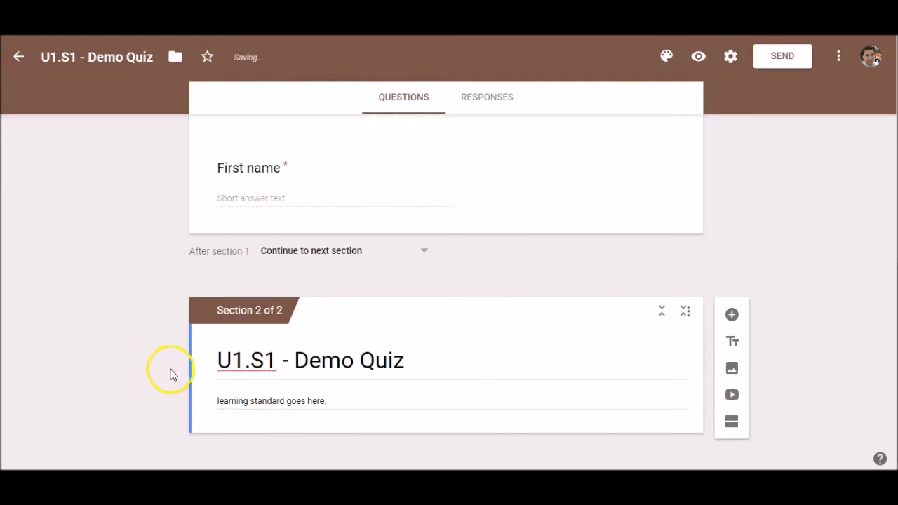
pyautogui.click(732, 314)
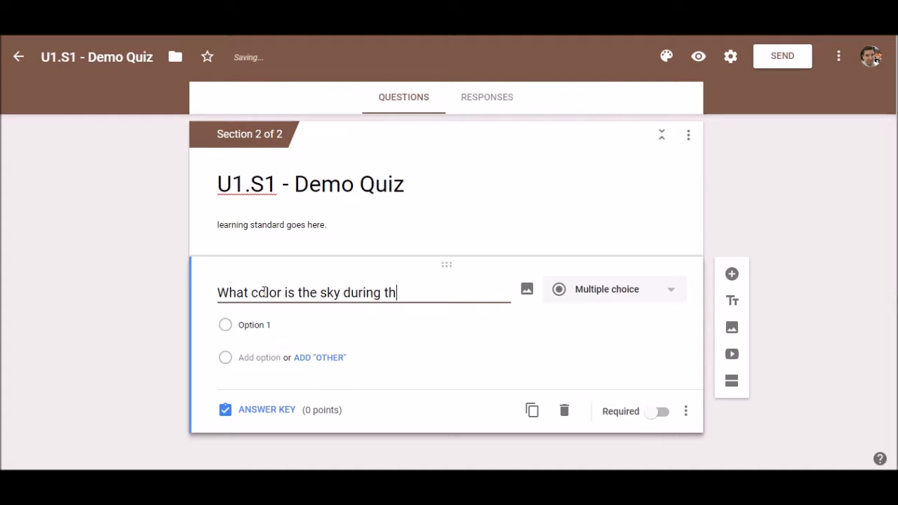
# Write the multiple-choice question 'What color is the sky during the day?' with options blue, black, magenta, yellow.
pyautogui.write('he day?')
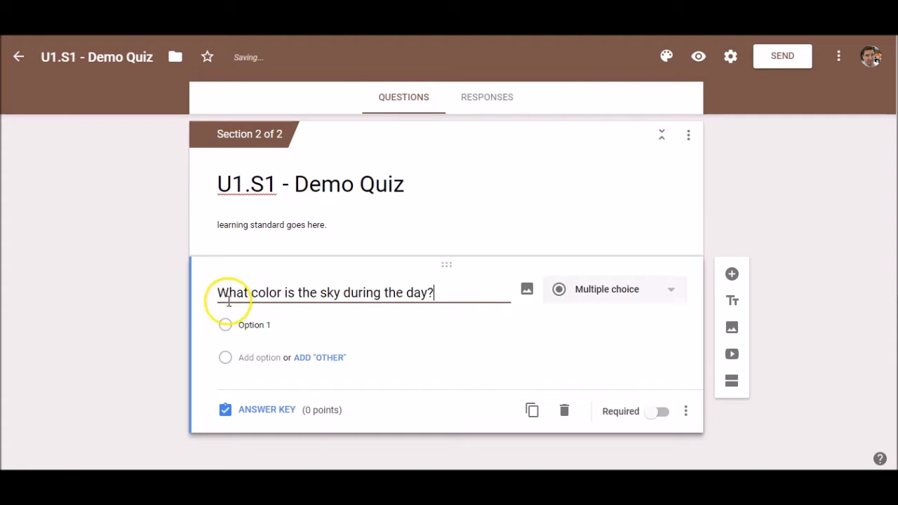
pyautogui.click(612, 297)
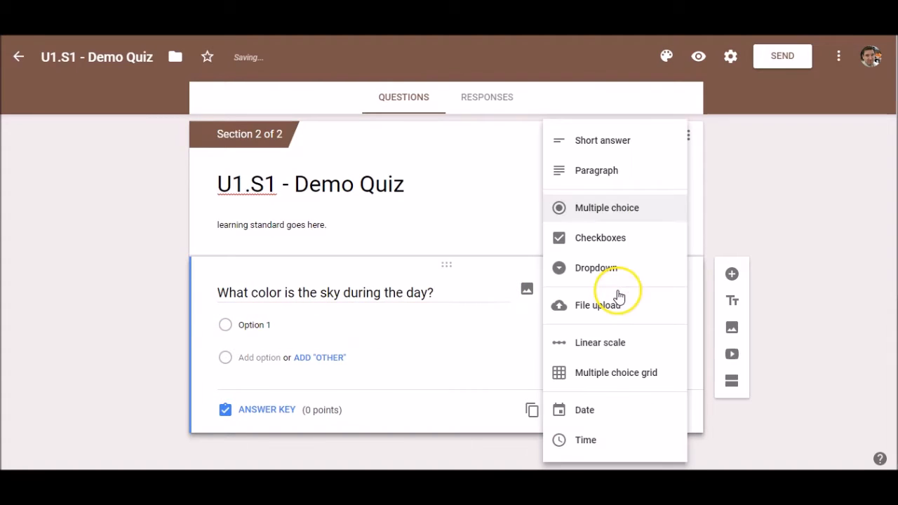
pyautogui.click(610, 214)
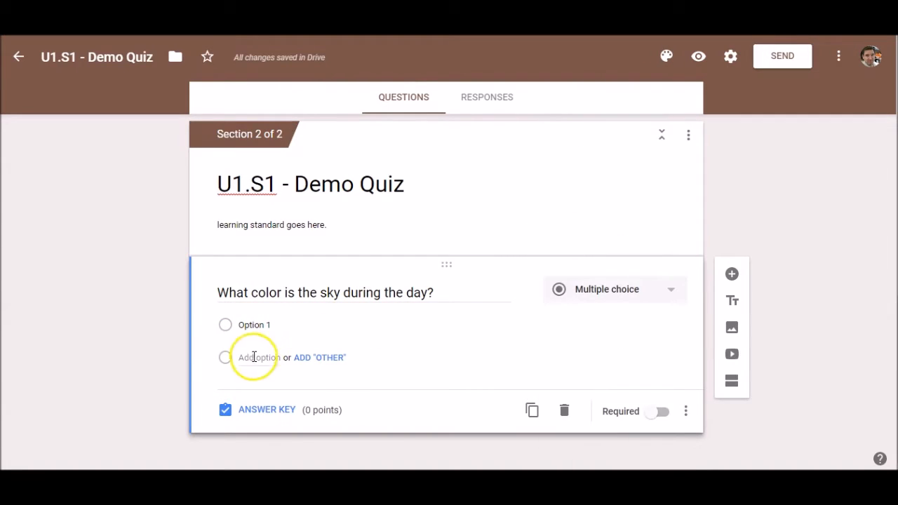
pyautogui.click(262, 323)
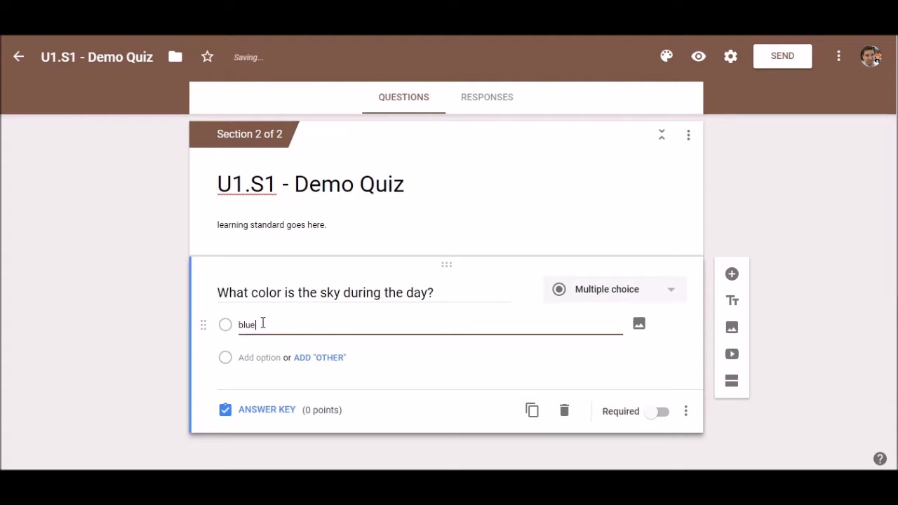
pyautogui.press('Return')
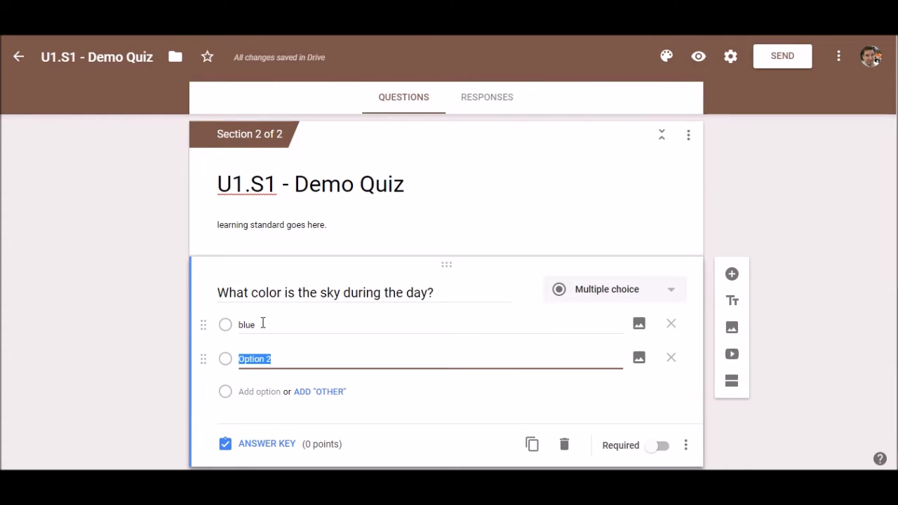
pyautogui.press('Return')
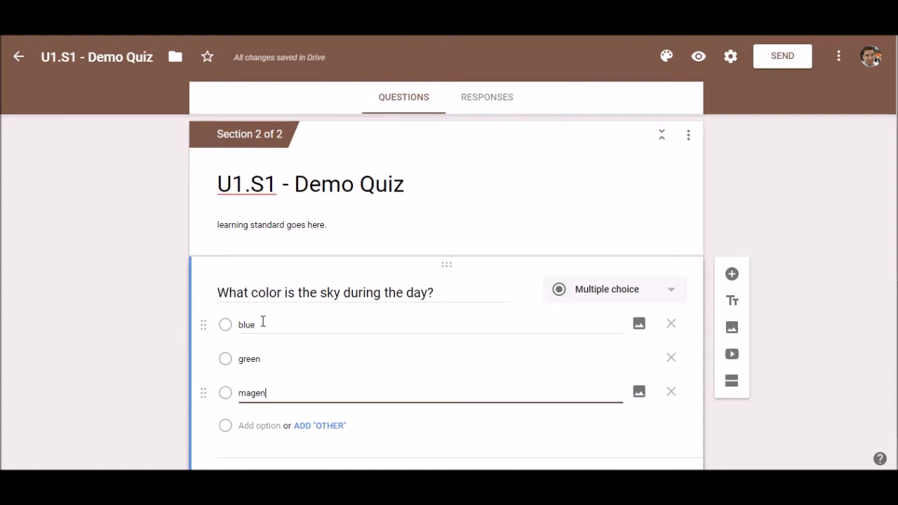
pyautogui.write('magenta')
pyautogui.press('Return')
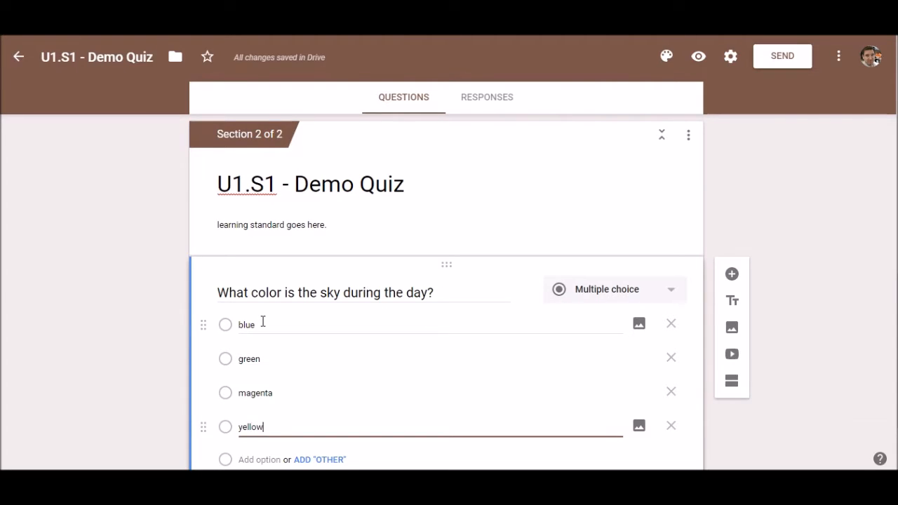
pyautogui.doubleClick(249, 358)
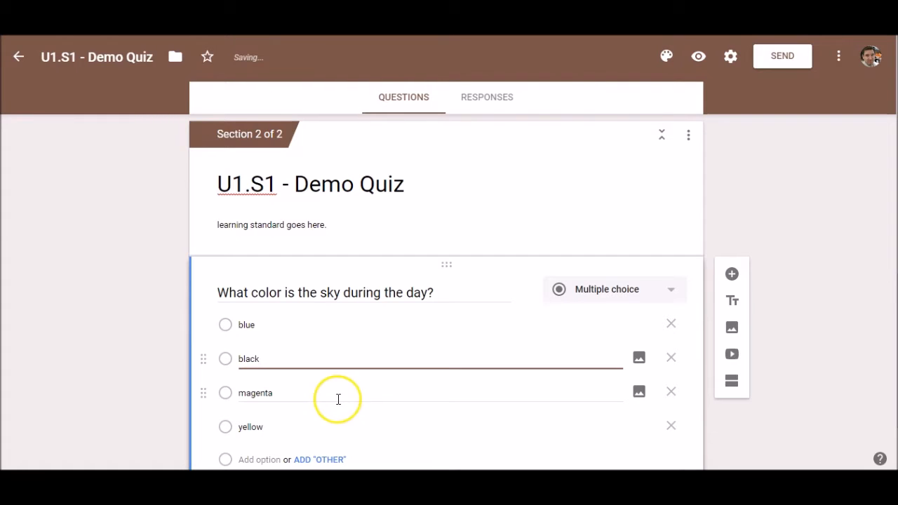
# In the answer key, give the sky question 1 point with blue as the only correct answer.
pyautogui.scroll(-2, 300, 372)
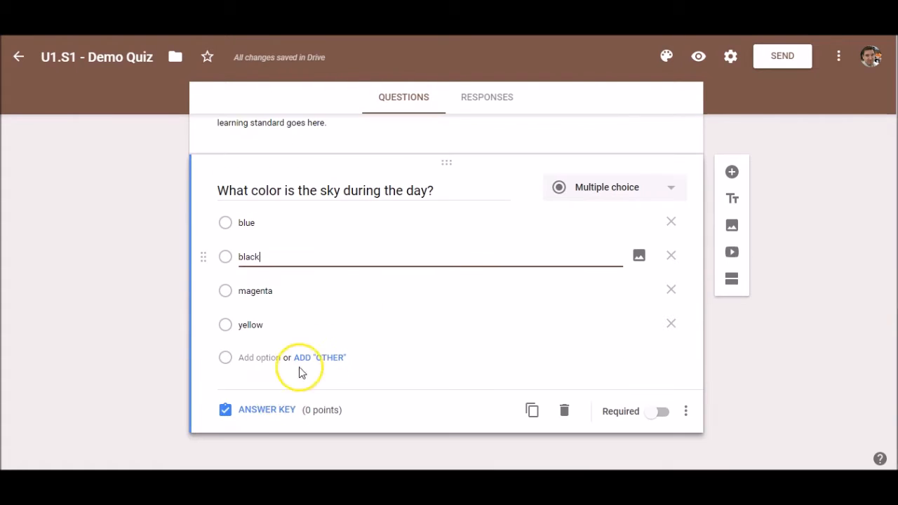
pyautogui.click(256, 411)
pyautogui.write('1')
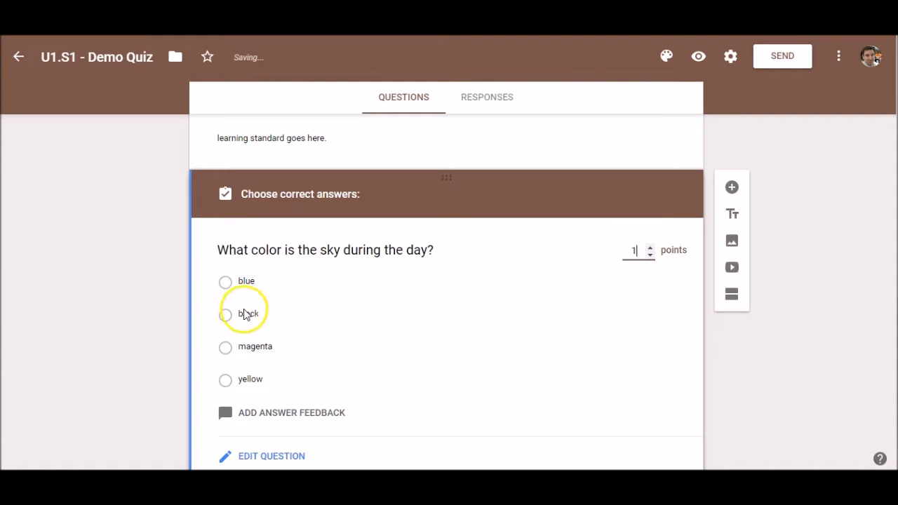
pyautogui.click(225, 281)
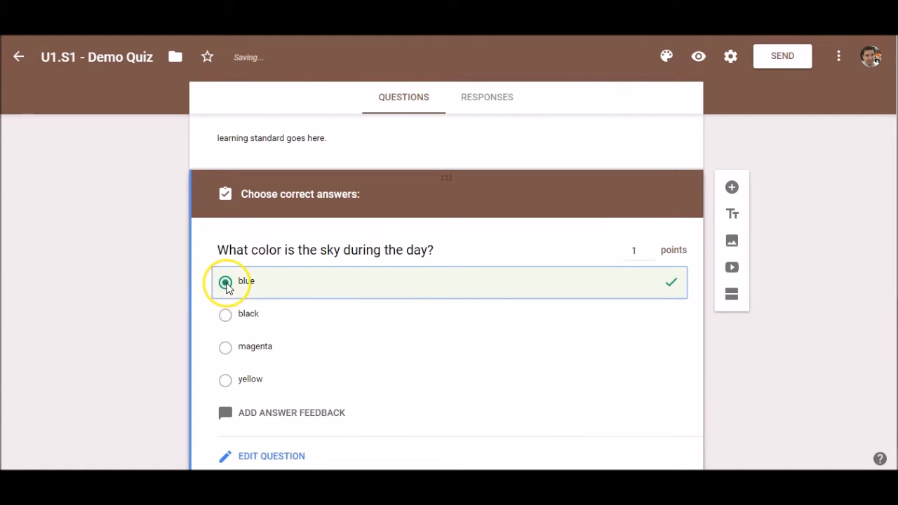
pyautogui.click(225, 316)
pyautogui.click(225, 348)
pyautogui.click(225, 315)
pyautogui.click(224, 347)
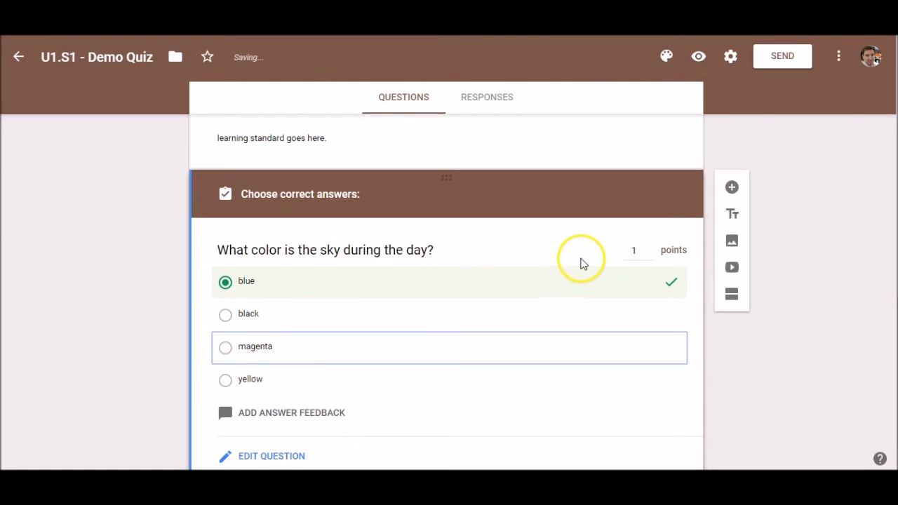
pyautogui.scroll(-1, 257, 345)
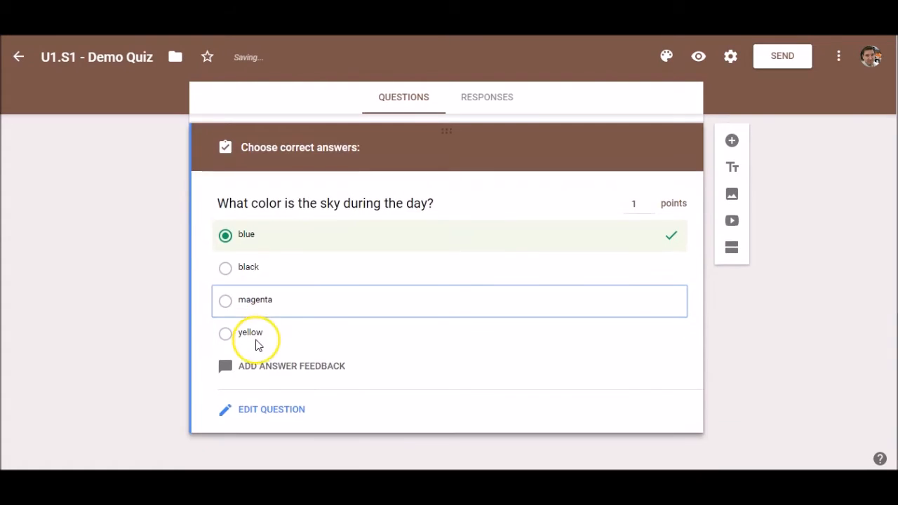
# Add the incorrect-answer feedback 'Look up' to the sky question and save it.
pyautogui.click(288, 367)
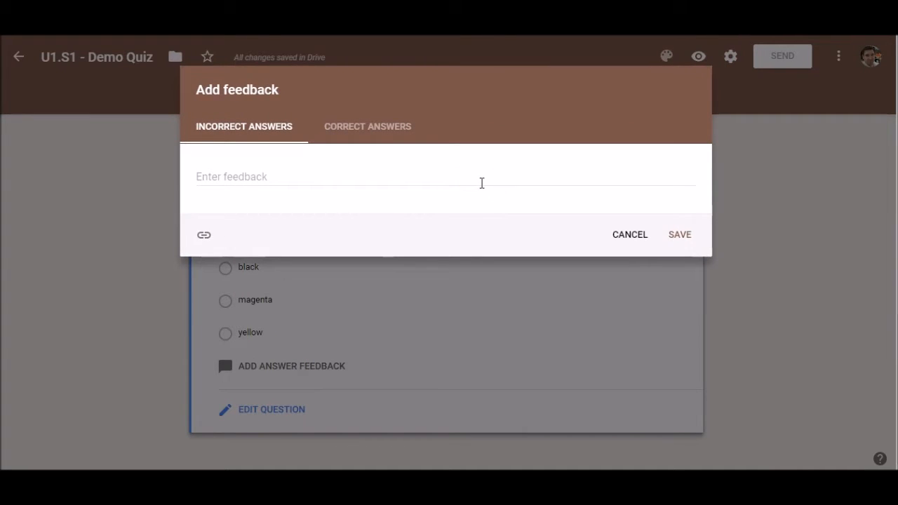
pyautogui.click(249, 174)
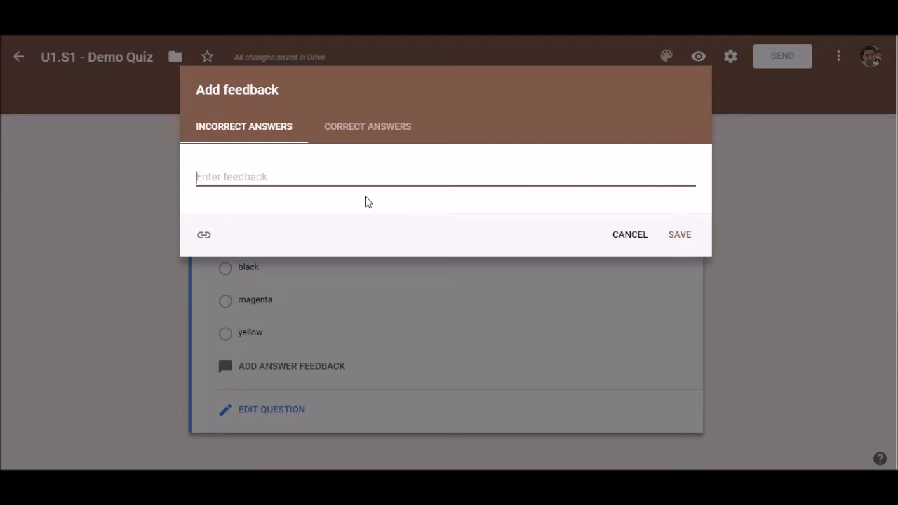
pyautogui.click(357, 182)
pyautogui.click(301, 175)
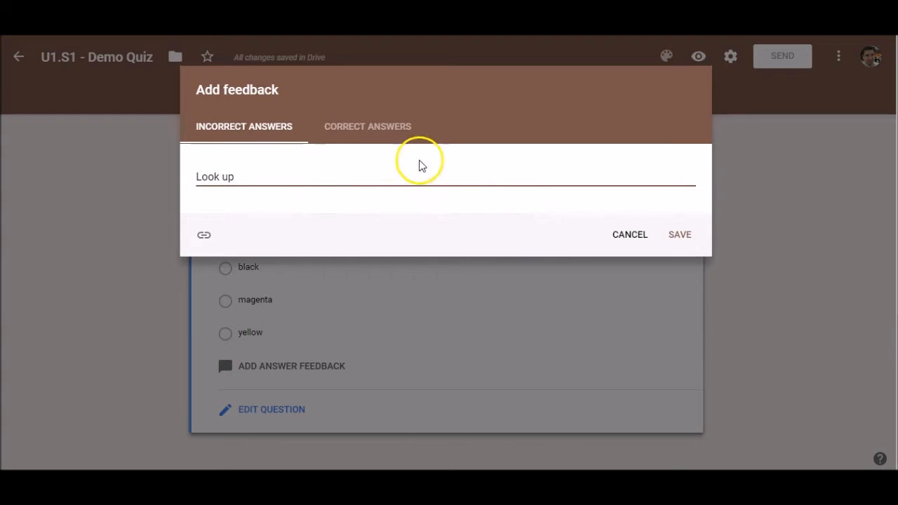
pyautogui.click(370, 133)
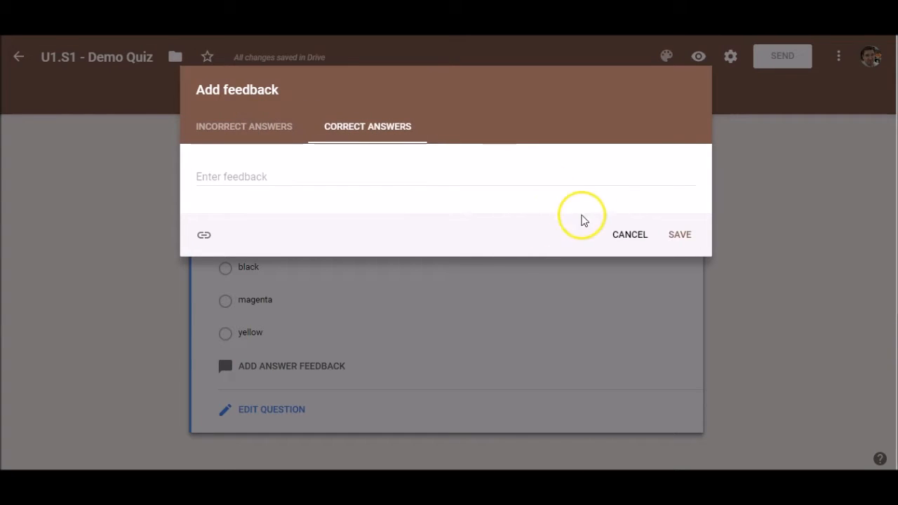
pyautogui.click(682, 237)
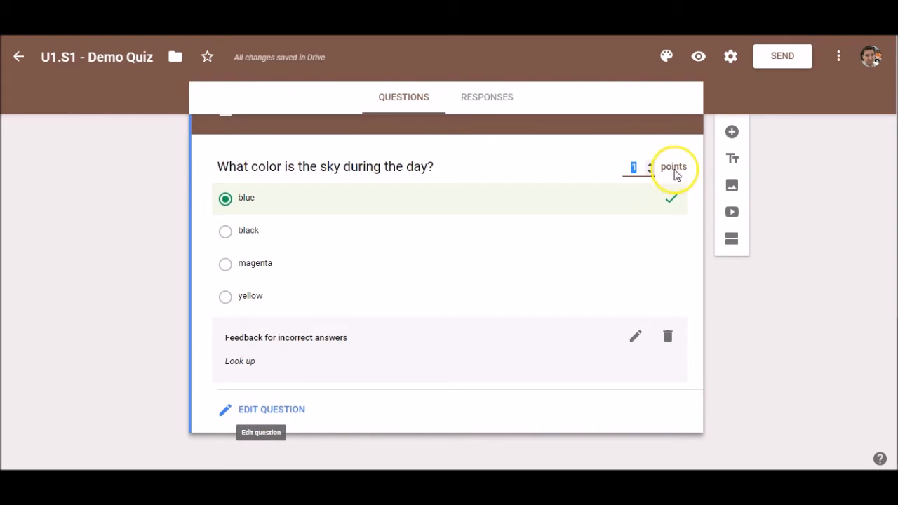
# Make the sky question required and shuffle its answer option order.
pyautogui.click(274, 409)
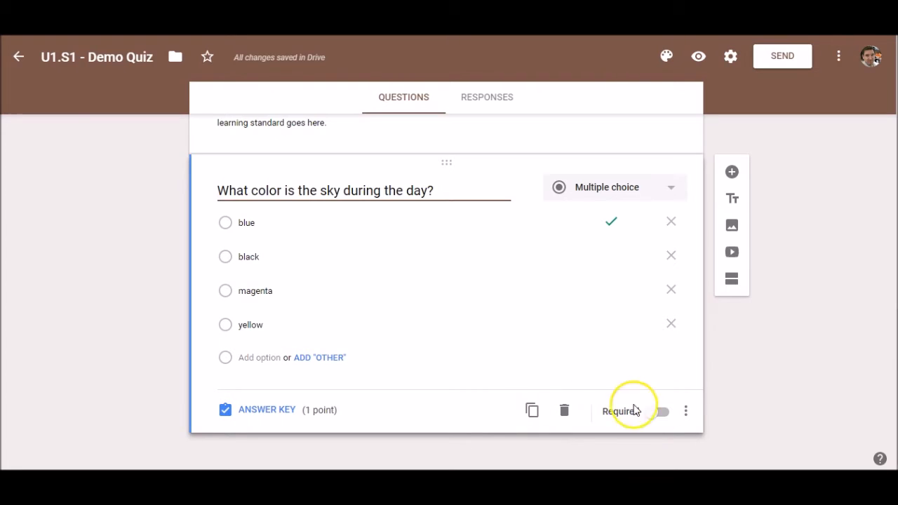
pyautogui.click(659, 413)
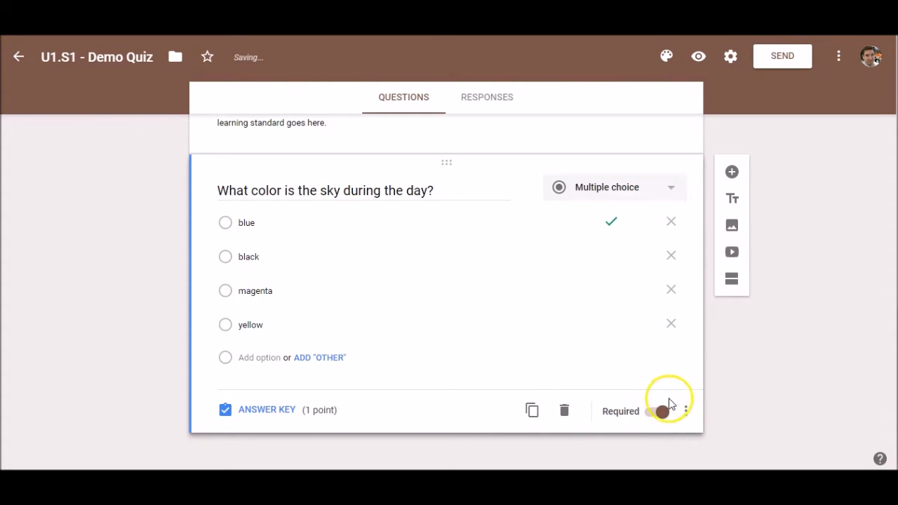
pyautogui.click(686, 413)
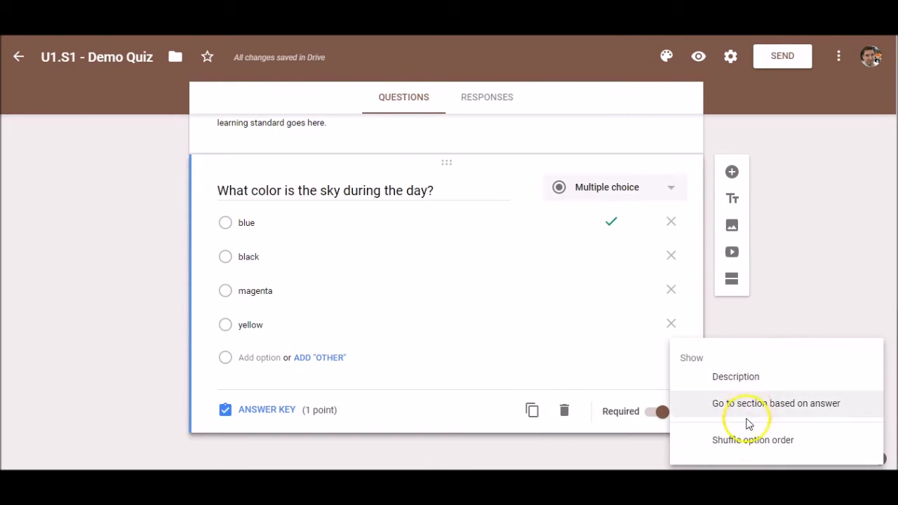
pyautogui.click(757, 443)
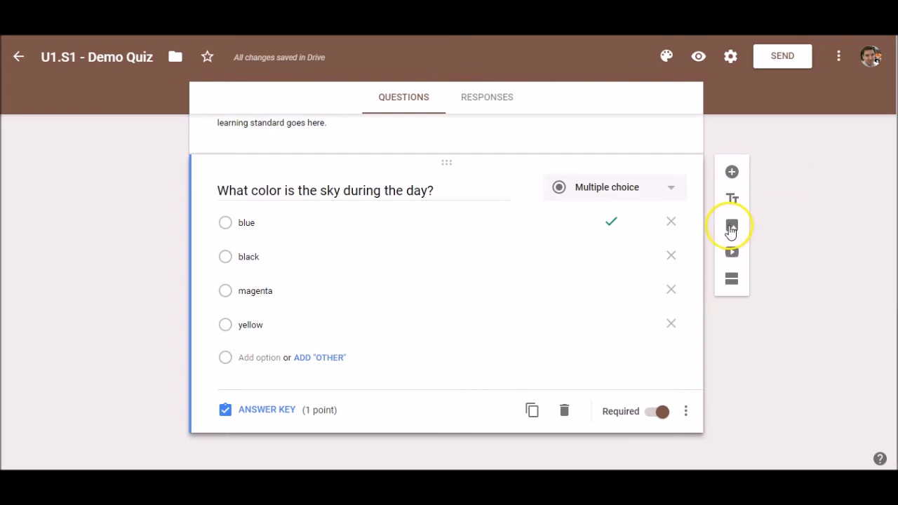
# Add a new question holding the Desktop photo 2017-04-13 07.58.11.jpg of the magnets.
pyautogui.click(732, 175)
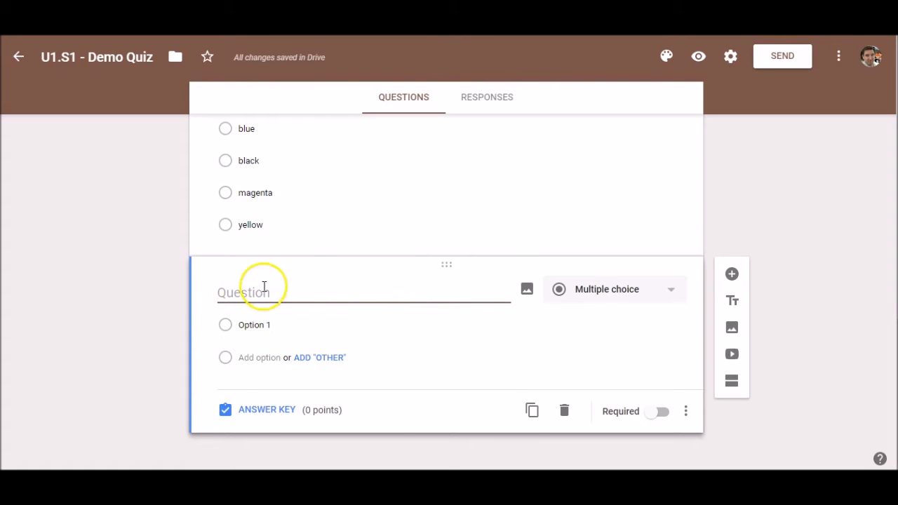
pyautogui.click(527, 293)
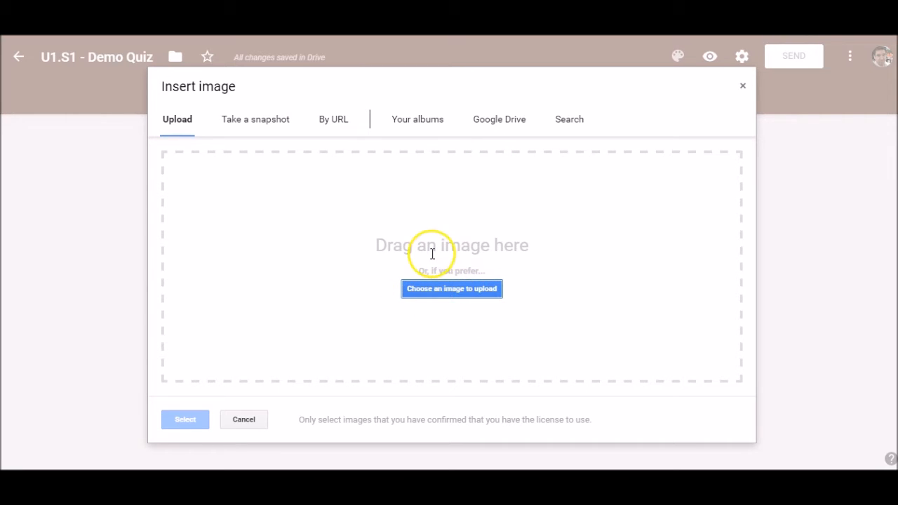
pyautogui.click(475, 291)
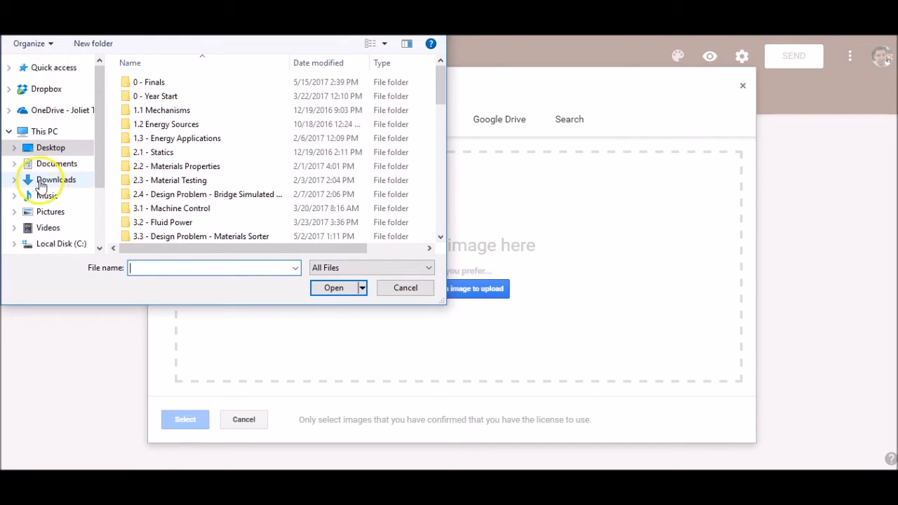
pyautogui.scroll(-1, 44, 167)
pyautogui.click(42, 106)
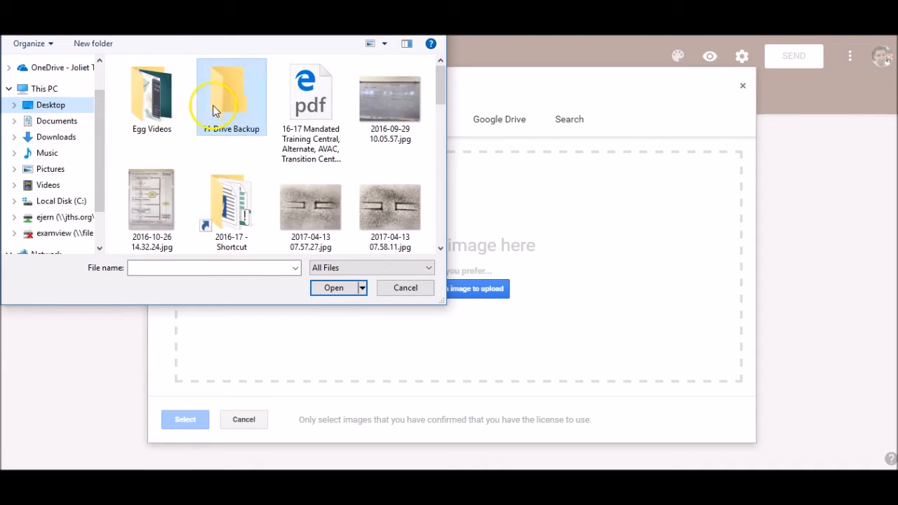
pyautogui.click(373, 210)
pyautogui.doubleClick(372, 209)
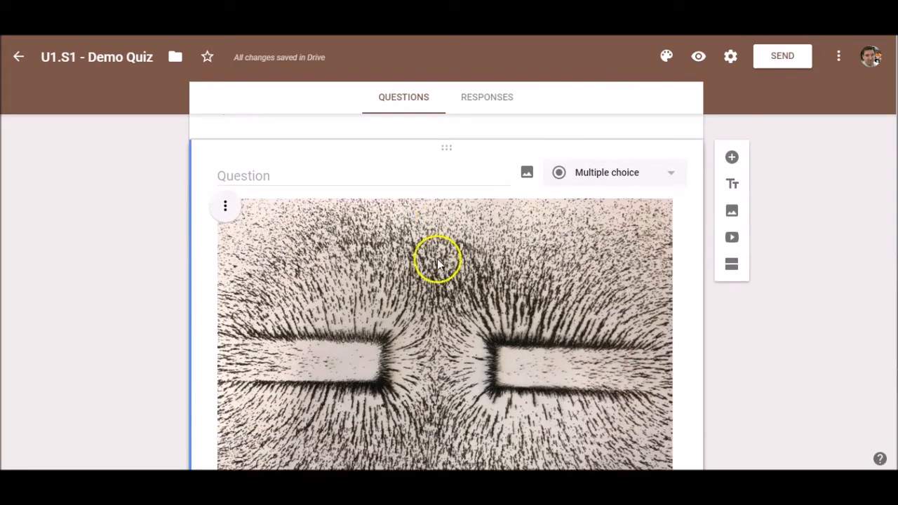
# Ask 'What are these magnets doing?' with choices Repelling, Attracting, Impossible to tell, Both repelling and attracting.
pyautogui.scroll(-3, 399, 243)
pyautogui.scroll(3, 399, 243)
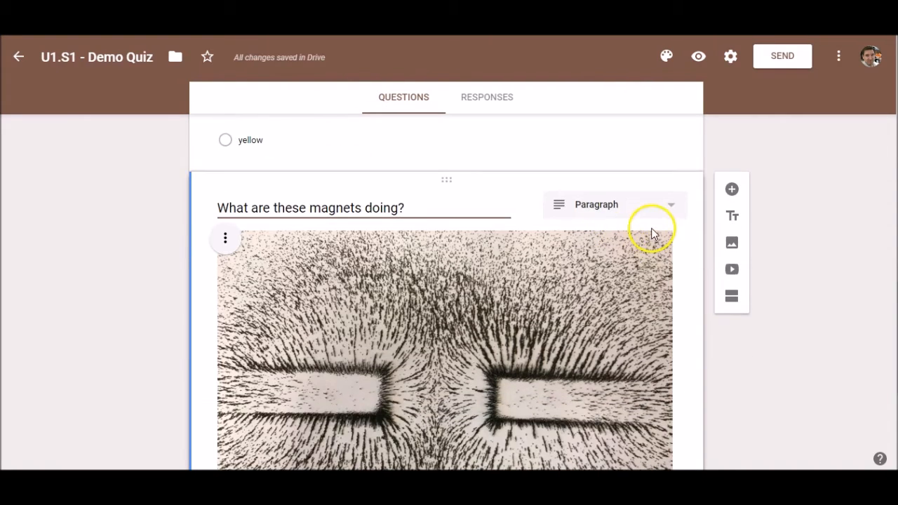
pyautogui.click(668, 208)
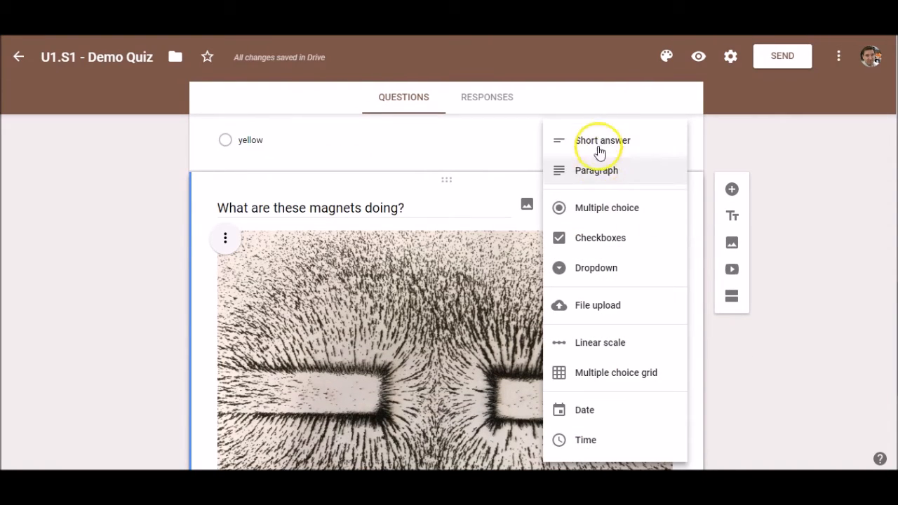
pyautogui.click(592, 216)
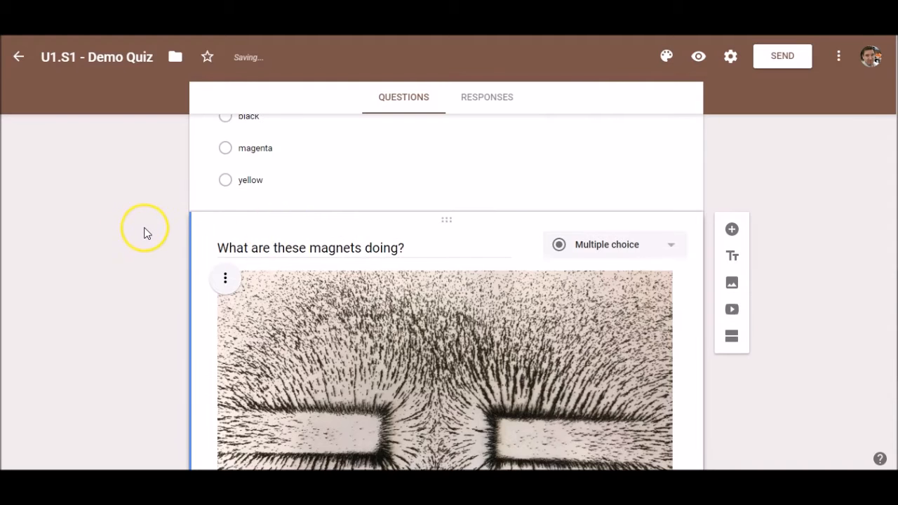
pyautogui.scroll(-4, 142, 233)
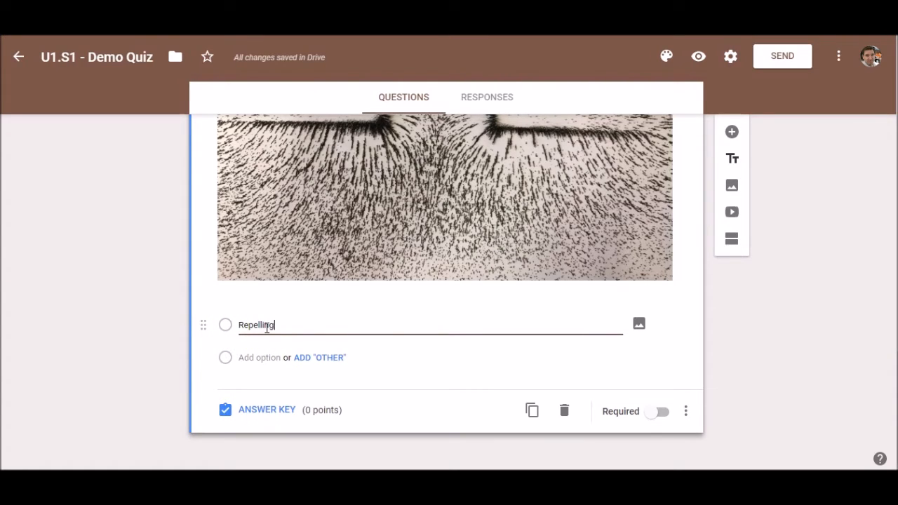
pyautogui.press('Return')
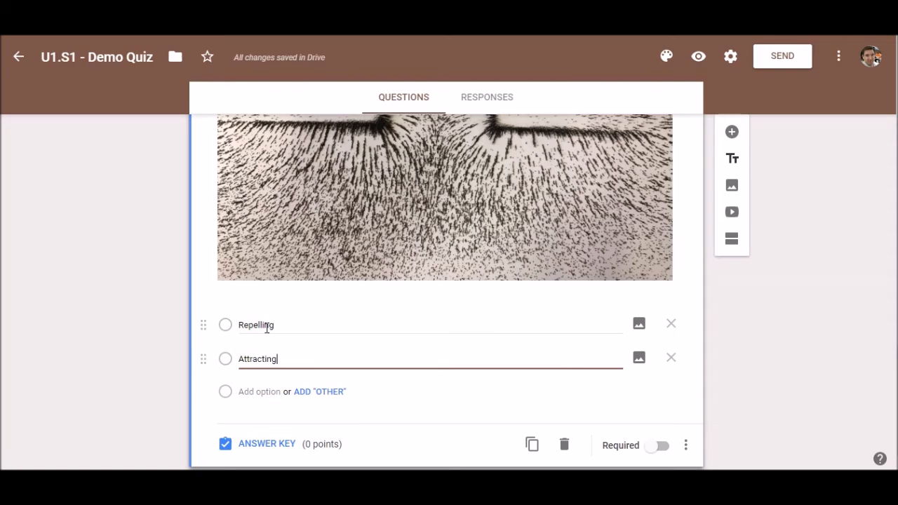
pyautogui.write('Attracting')
pyautogui.press('Return')
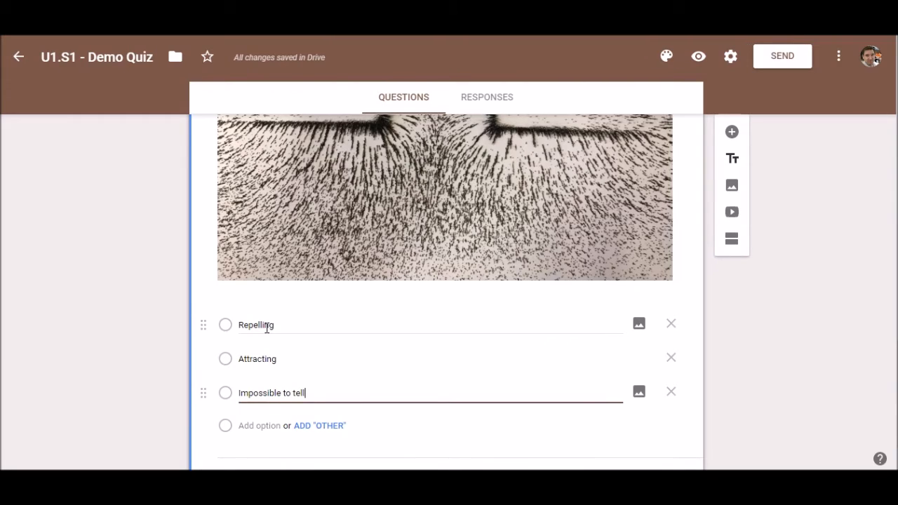
pyautogui.press('Return')
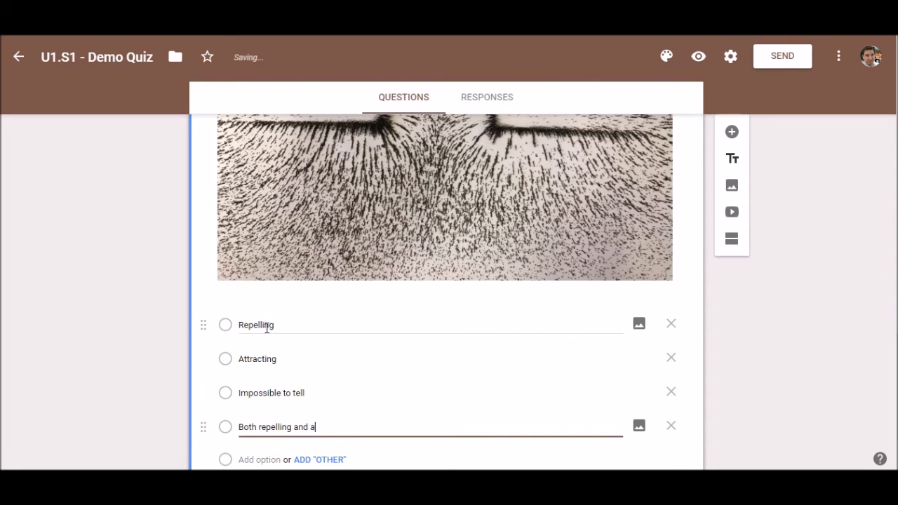
pyautogui.click(395, 345)
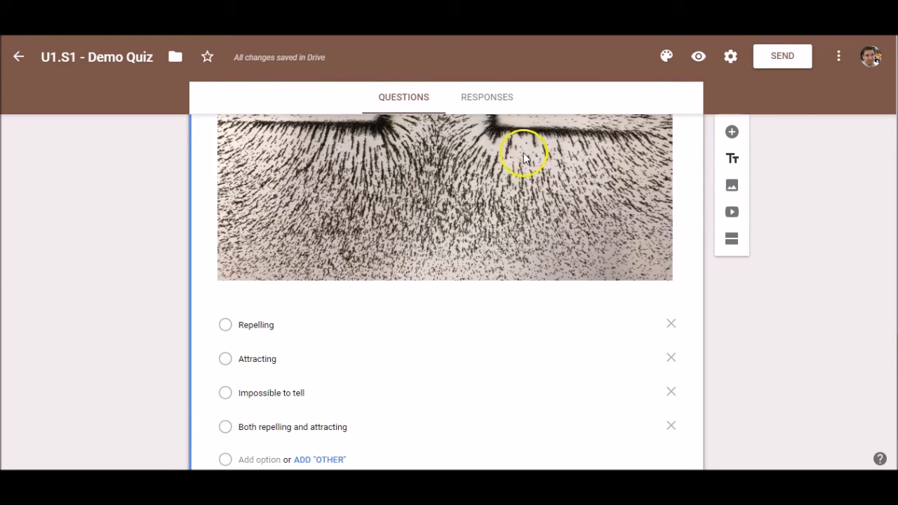
pyautogui.scroll(2, 471, 183)
# Centre the magnet image within the question.
pyautogui.scroll(-3, 638, 313)
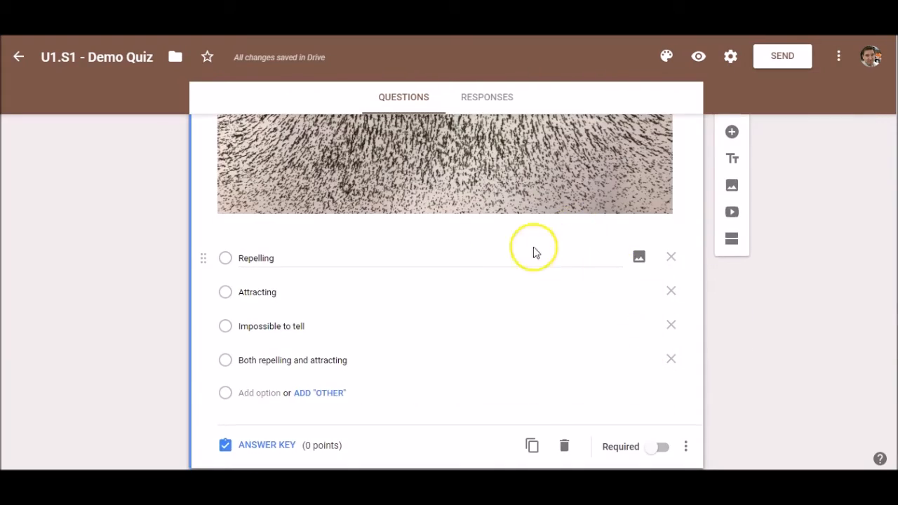
pyautogui.scroll(2, 495, 255)
pyautogui.scroll(2, 495, 254)
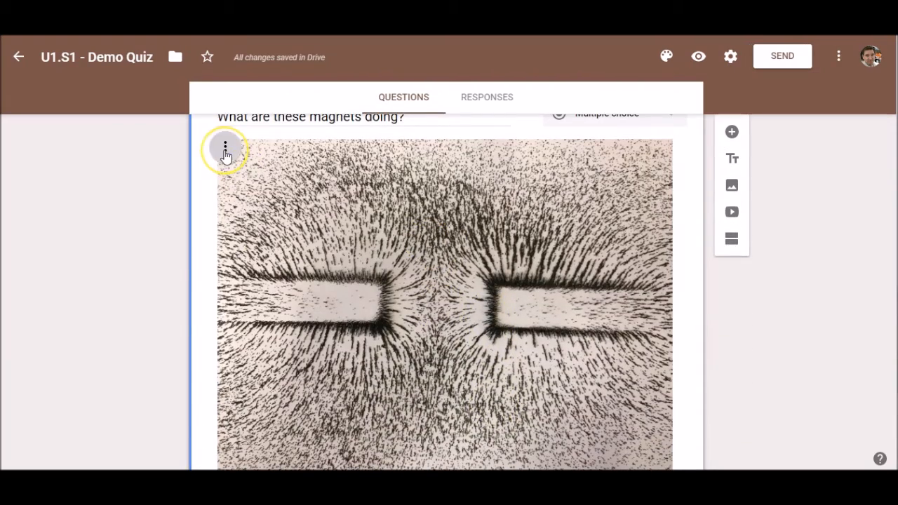
pyautogui.click(225, 149)
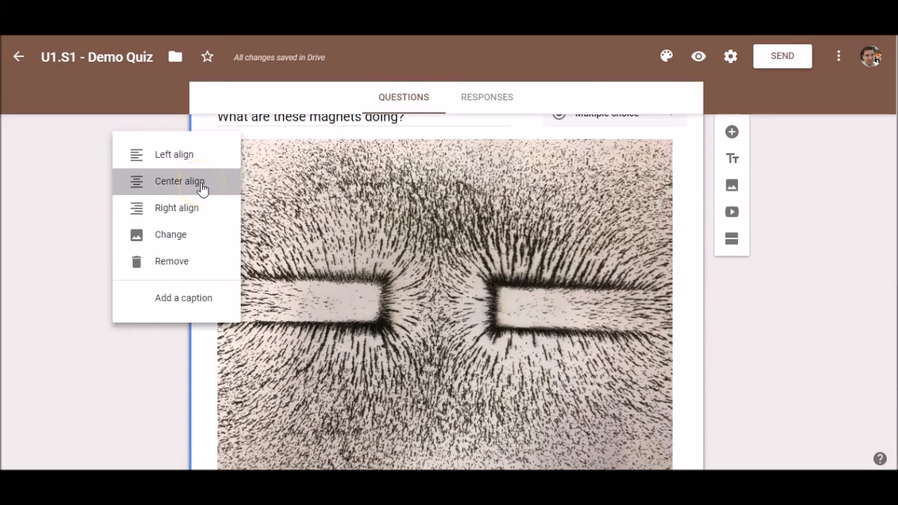
pyautogui.click(202, 184)
# Make the magnet question required.
pyautogui.scroll(1, 633, 200)
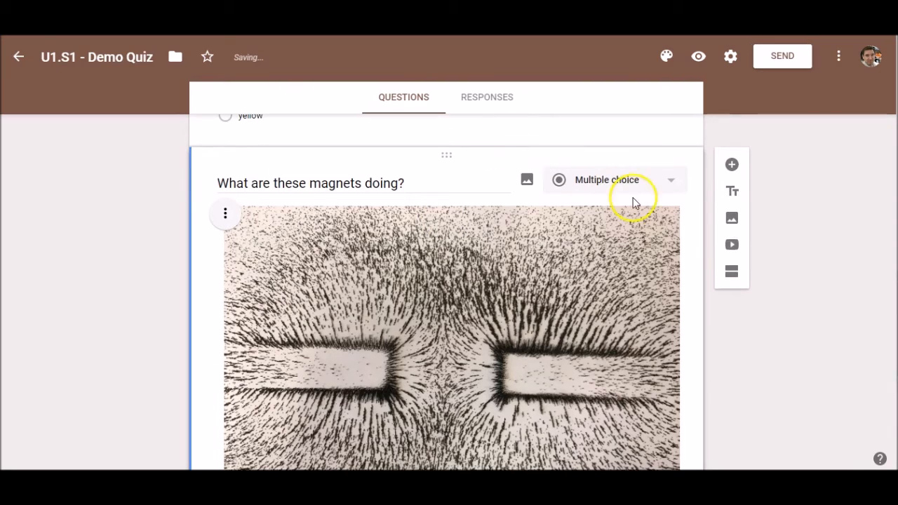
pyautogui.scroll(-6, 635, 217)
pyautogui.scroll(-1, 634, 219)
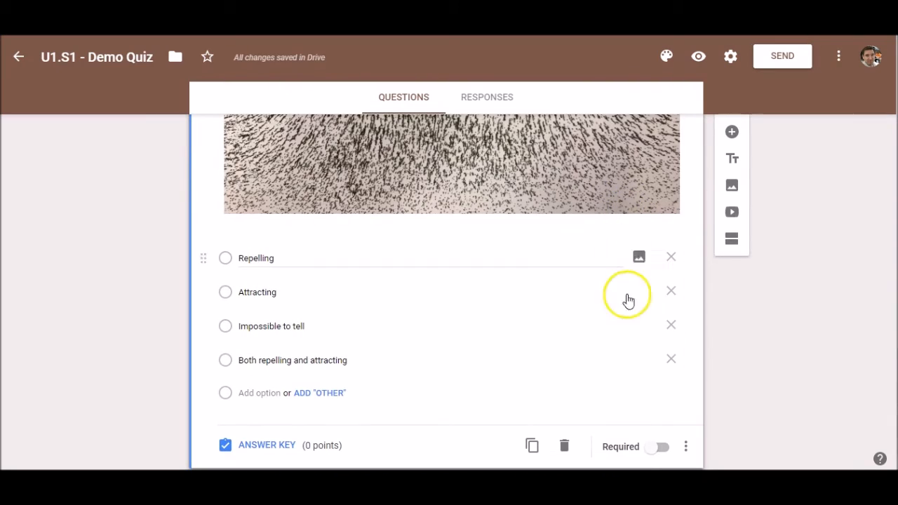
pyautogui.click(657, 447)
# In the answer key, mark Repelling as correct and make the question worth 1 point.
pyautogui.scroll(-1, 351, 379)
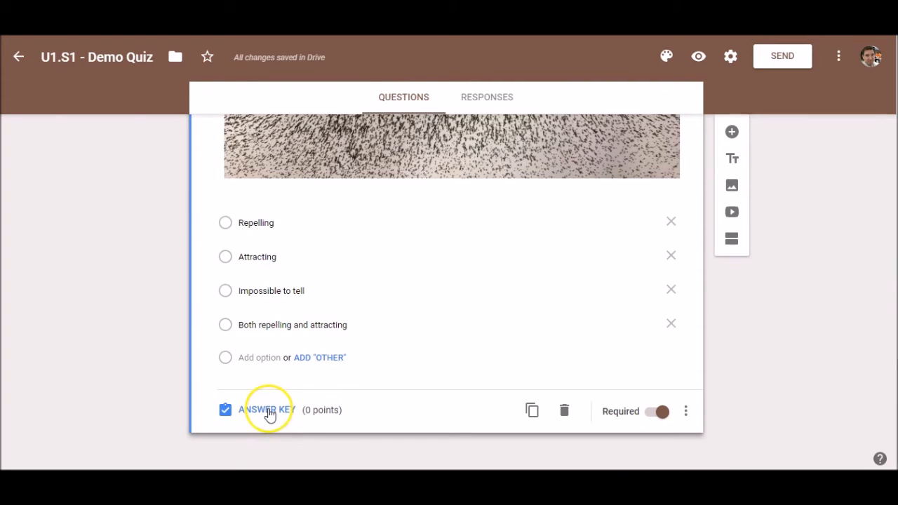
pyautogui.click(271, 414)
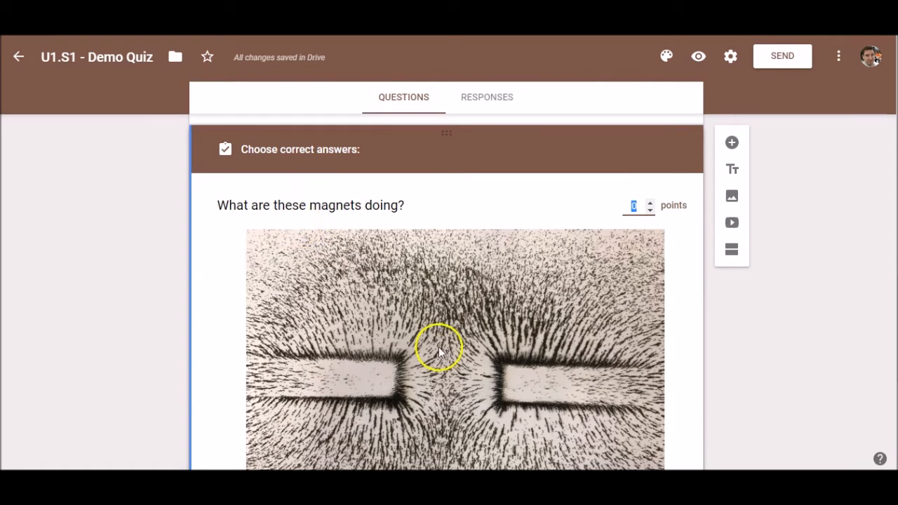
pyautogui.scroll(-4, 438, 347)
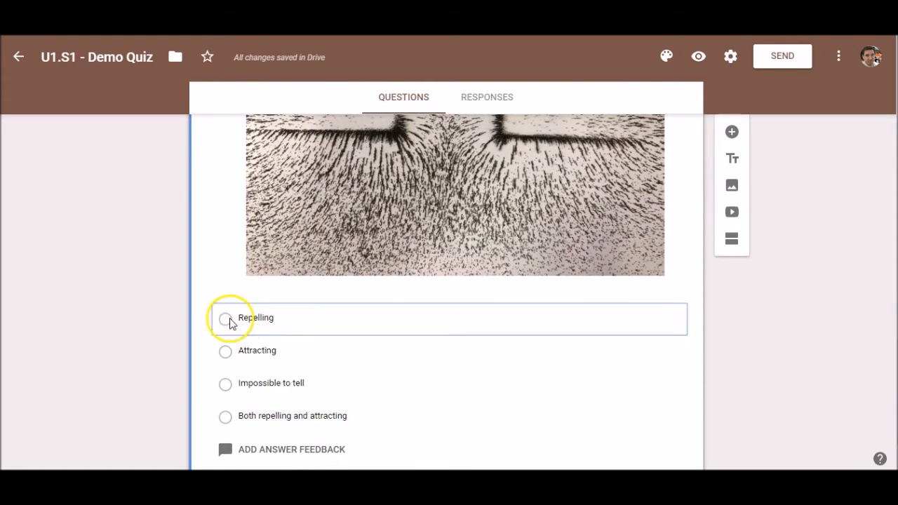
pyautogui.click(226, 320)
pyautogui.scroll(-1, 351, 330)
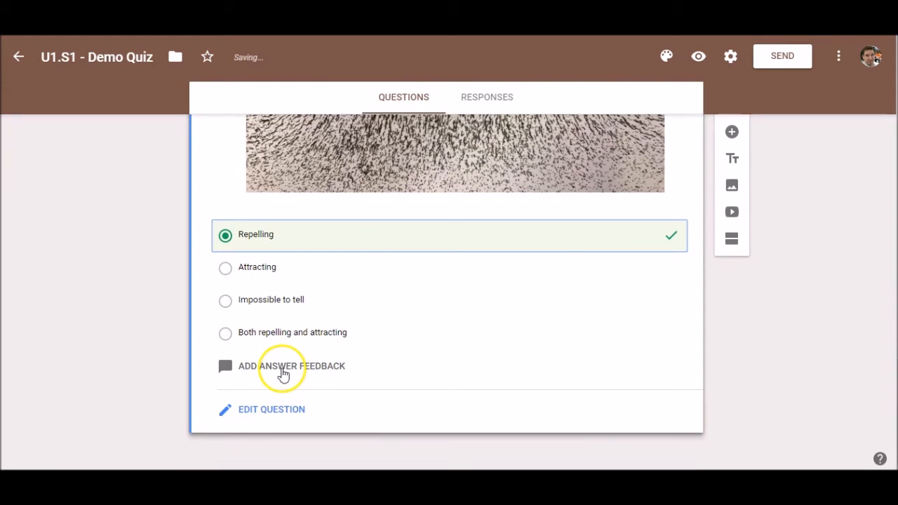
pyautogui.scroll(3, 561, 241)
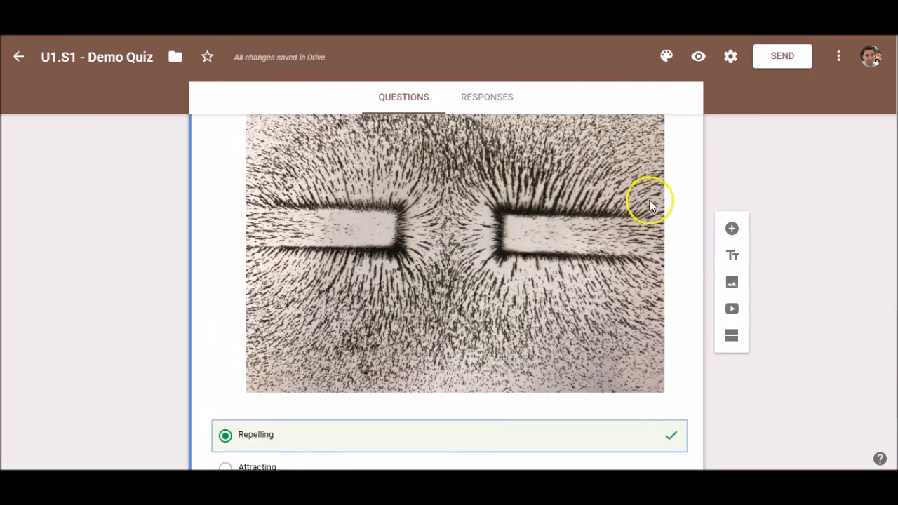
pyautogui.scroll(2, 649, 205)
pyautogui.click(648, 184)
pyautogui.scroll(-3, 377, 258)
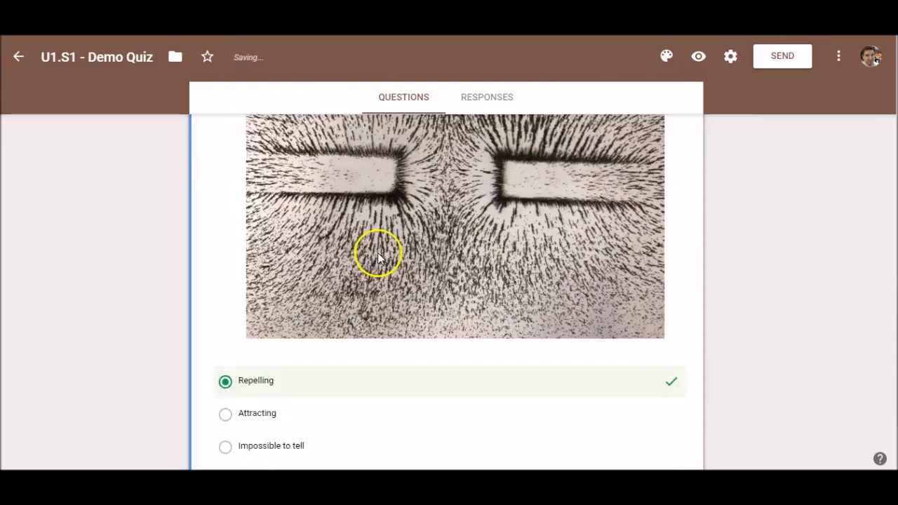
pyautogui.scroll(-2, 378, 258)
pyautogui.click(257, 414)
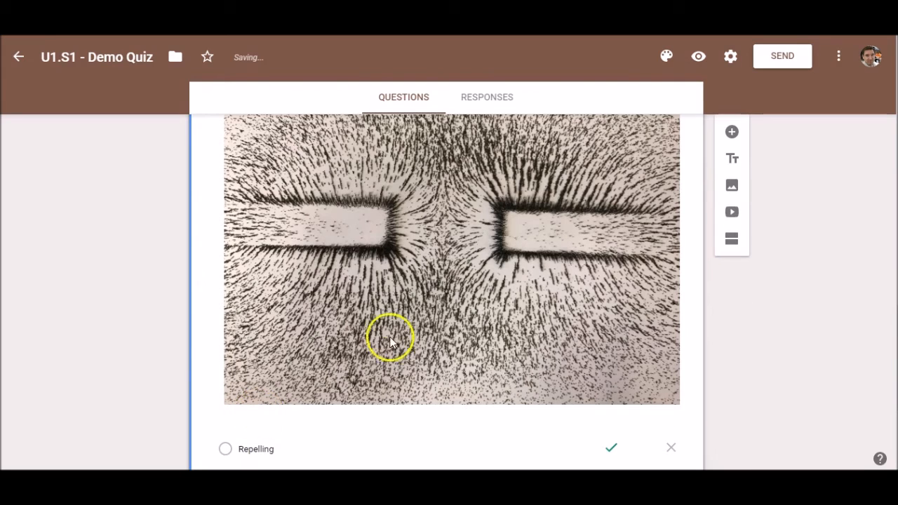
# Turn on Shuffle option order for the magnet question.
pyautogui.scroll(-3, 371, 259)
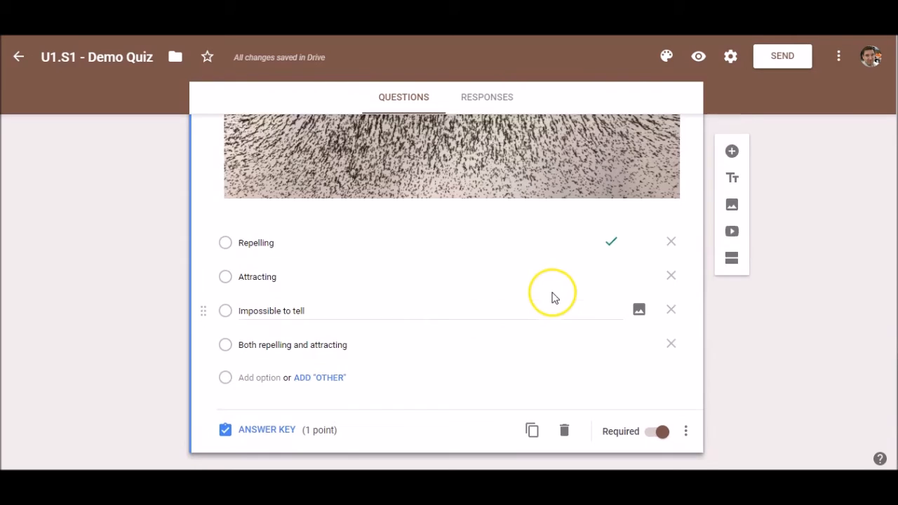
pyautogui.scroll(3, 553, 296)
pyautogui.scroll(-3, 404, 264)
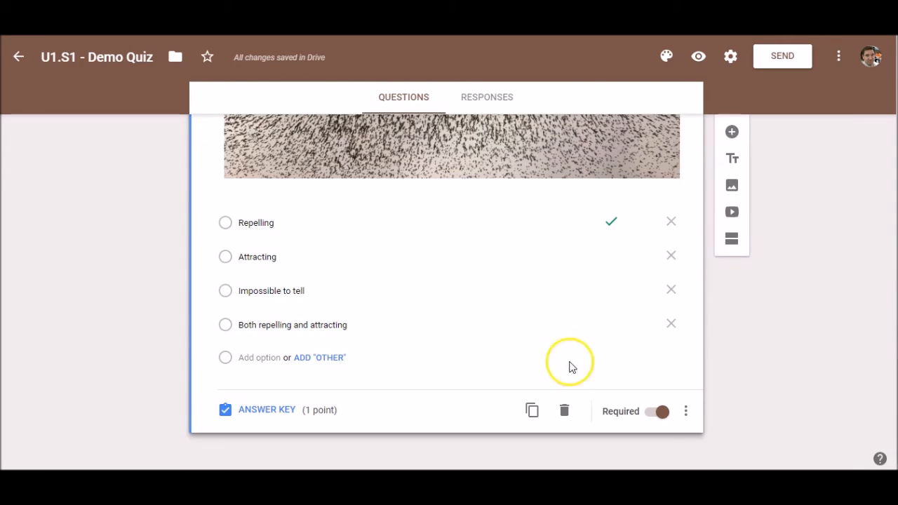
pyautogui.scroll(3, 490, 249)
pyautogui.scroll(-3, 437, 257)
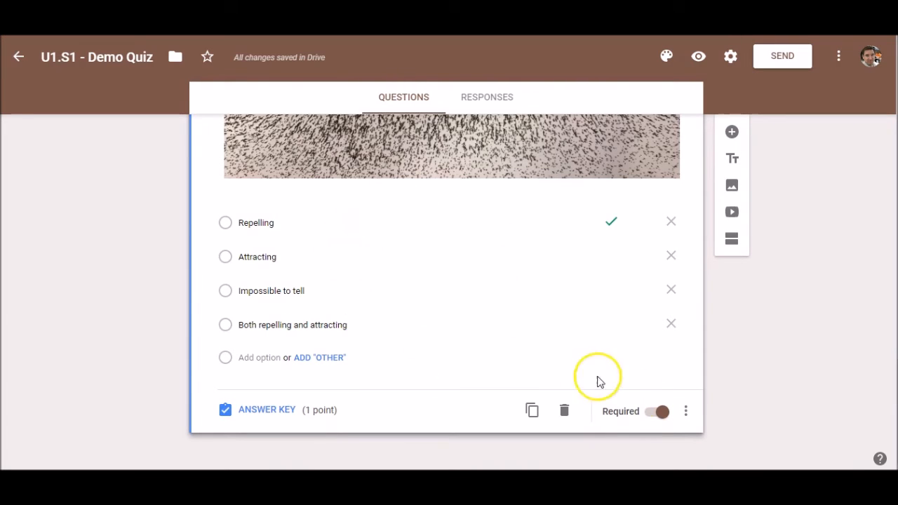
pyautogui.click(686, 412)
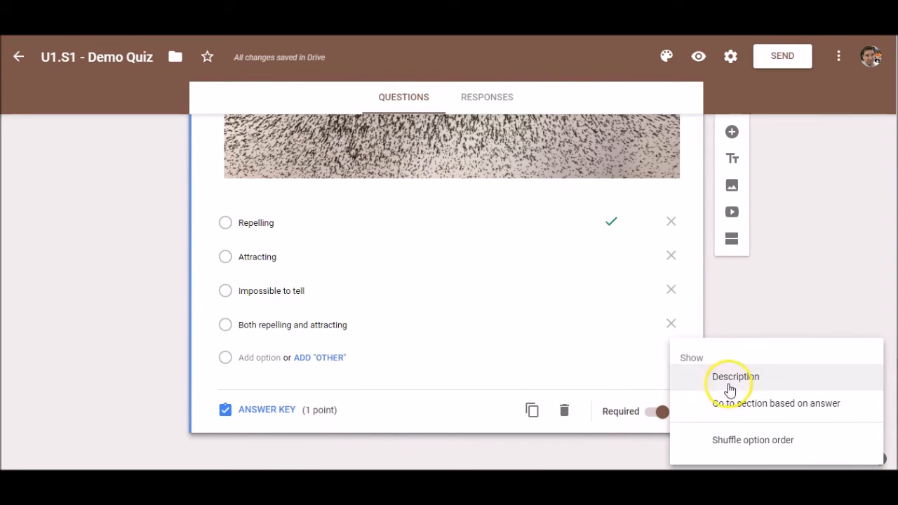
pyautogui.click(772, 449)
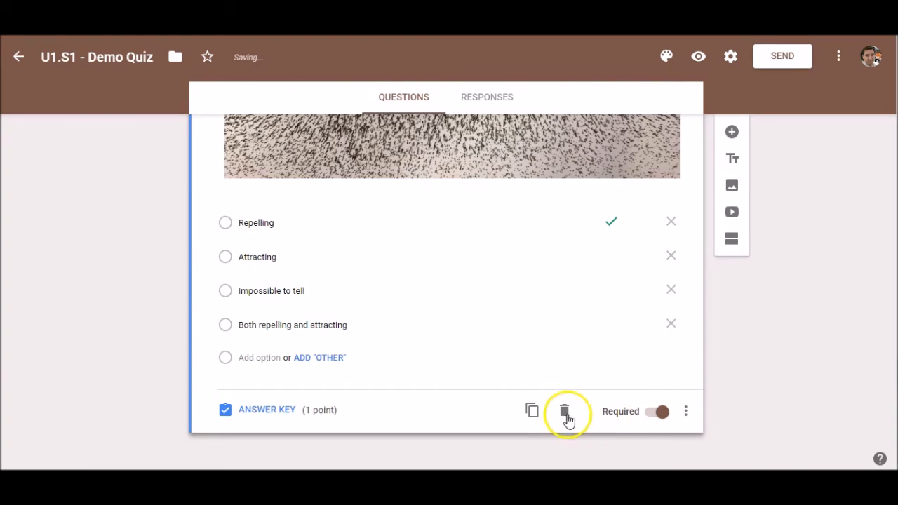
# Duplicate the magnet question and retitle the copy to ask which pole the right magnet is.
pyautogui.click(532, 410)
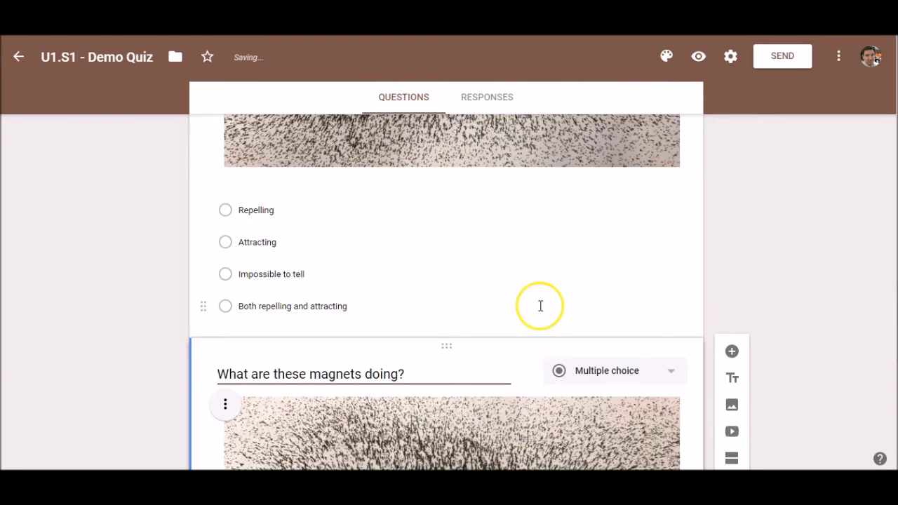
pyautogui.scroll(-7, 518, 246)
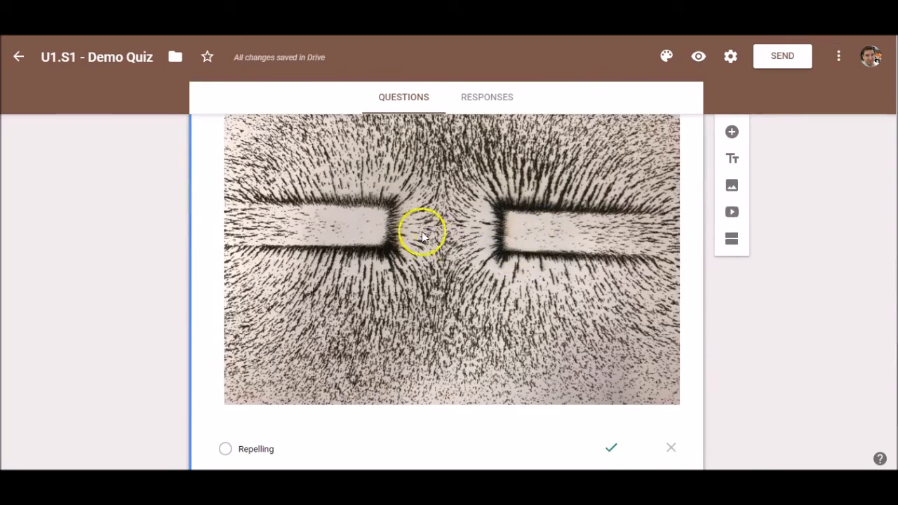
pyautogui.doubleClick(260, 249)
pyautogui.scroll(5, 395, 201)
pyautogui.tripleClick(352, 173)
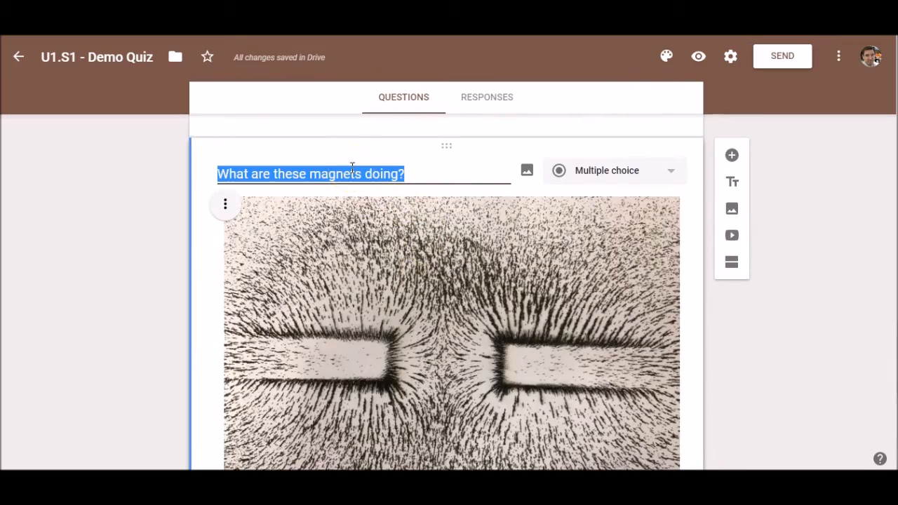
pyautogui.press('BackSpace')
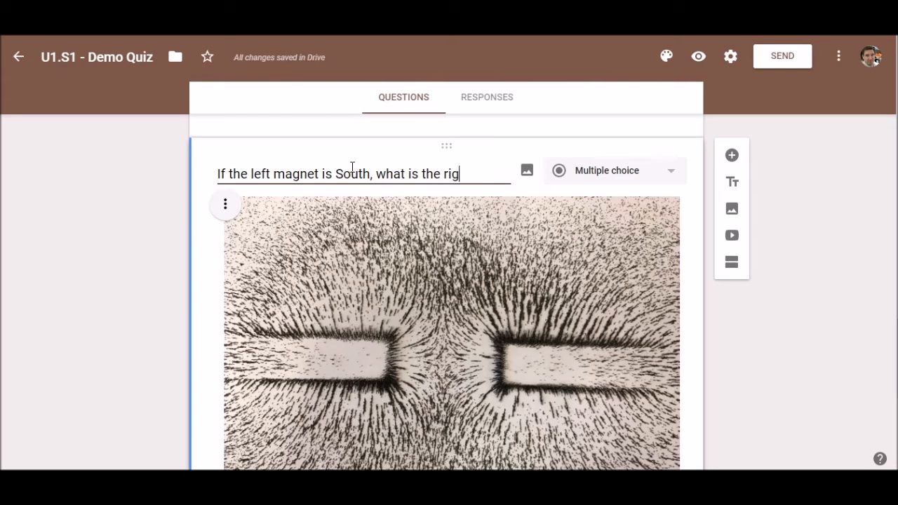
pyautogui.write('gnet')
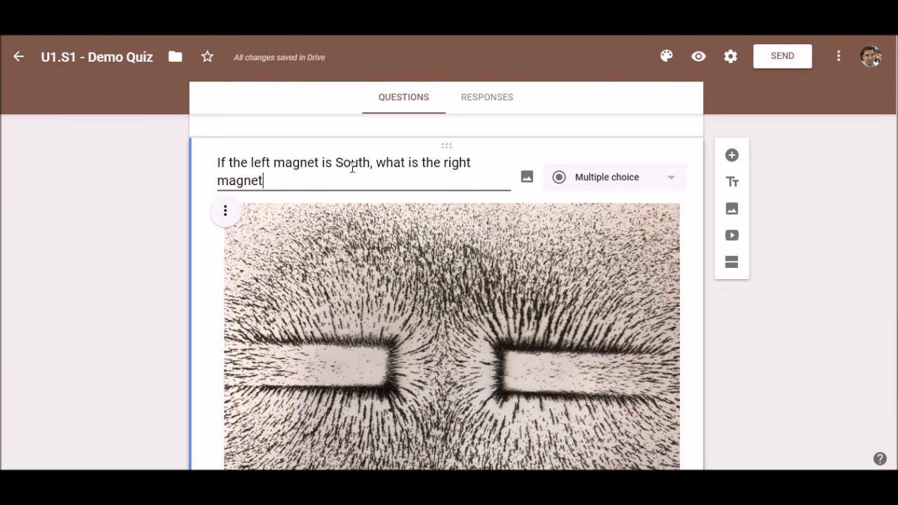
# Replace the copy's four options with North, South, Unable to tell and Neither.
pyautogui.scroll(-3, 221, 227)
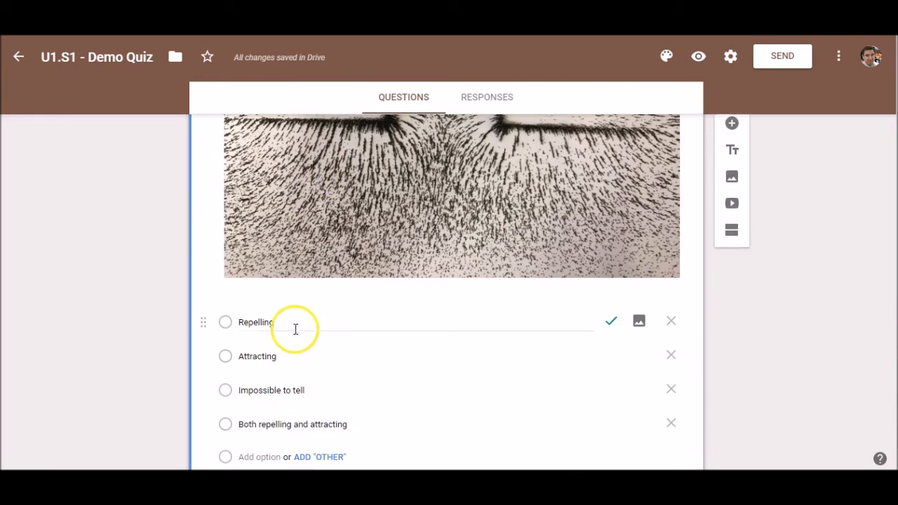
pyautogui.doubleClick(273, 322)
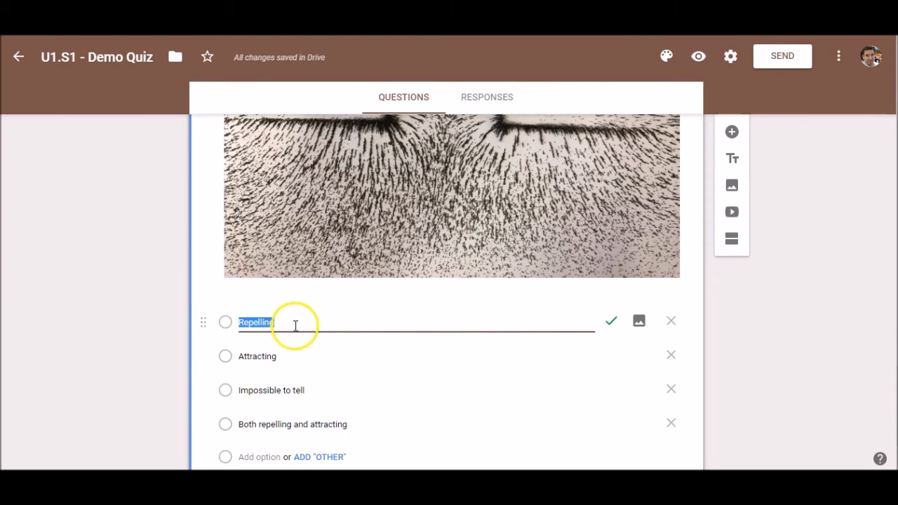
pyautogui.scroll(1, 306, 323)
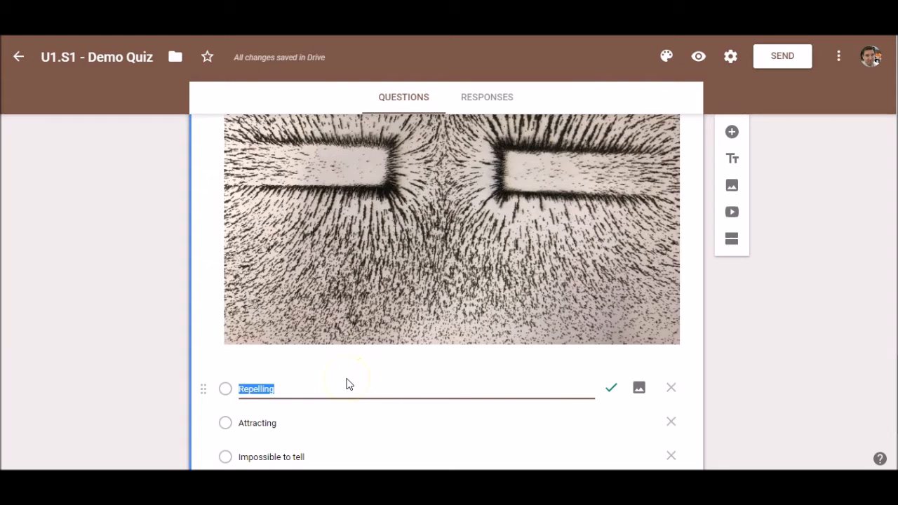
pyautogui.scroll(1, 321, 388)
pyautogui.scroll(-1, 322, 386)
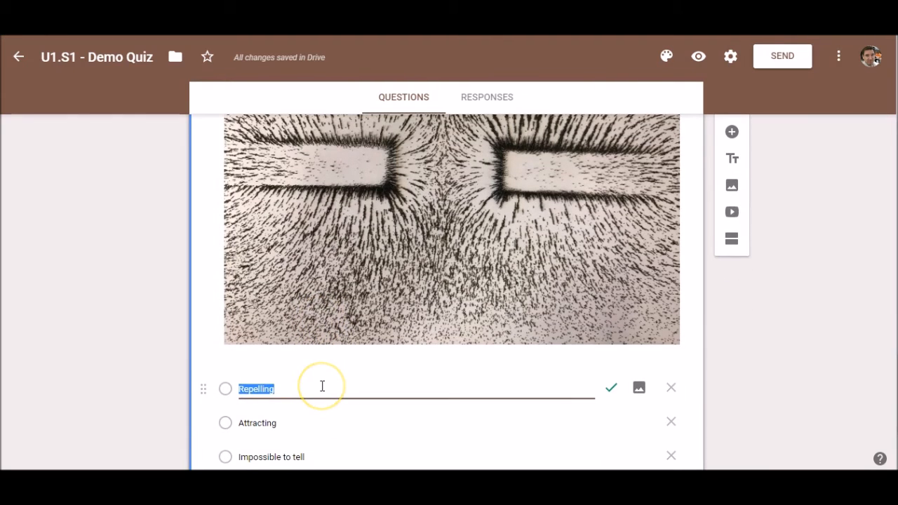
pyautogui.press('Tab')
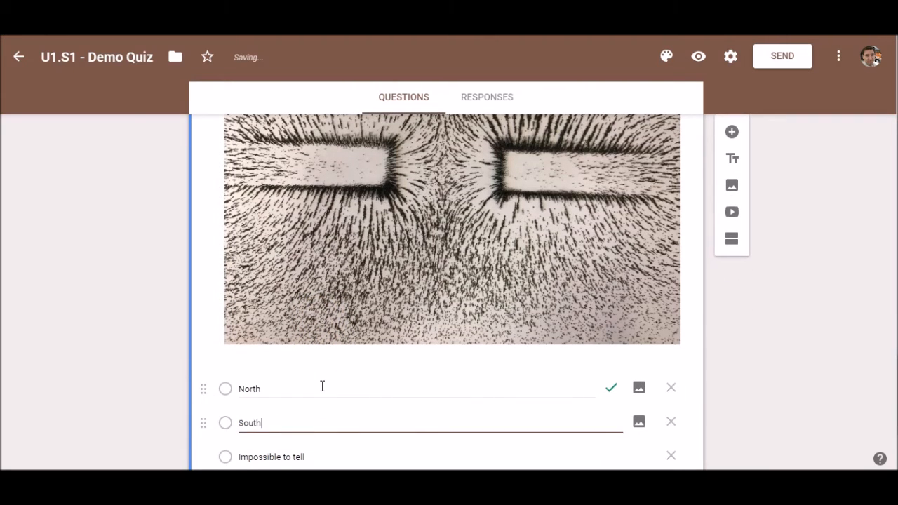
pyautogui.press('Tab')
pyautogui.write('U')
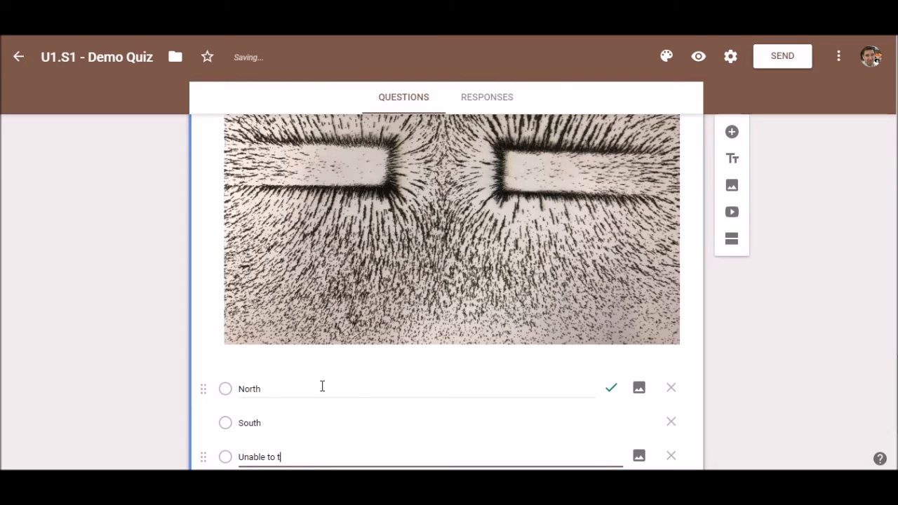
pyautogui.scroll(-2, 322, 386)
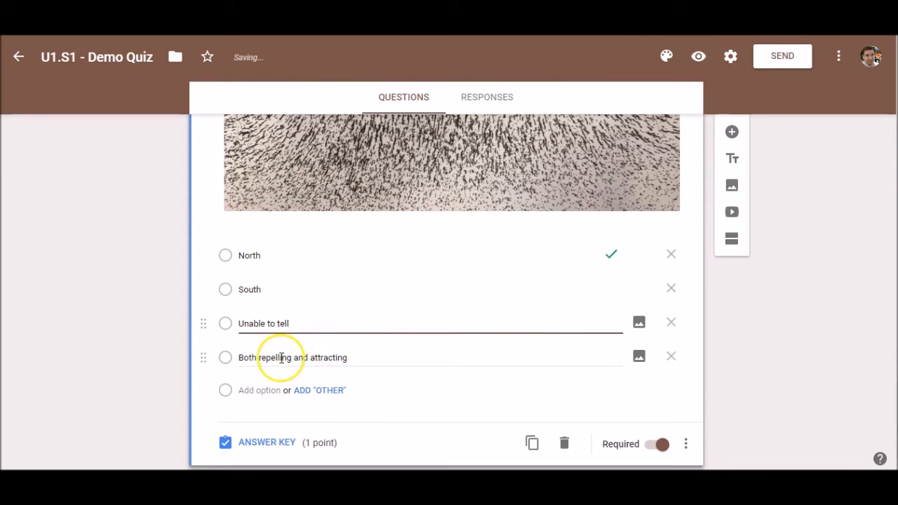
pyautogui.press('Tab')
pyautogui.write('Ne')
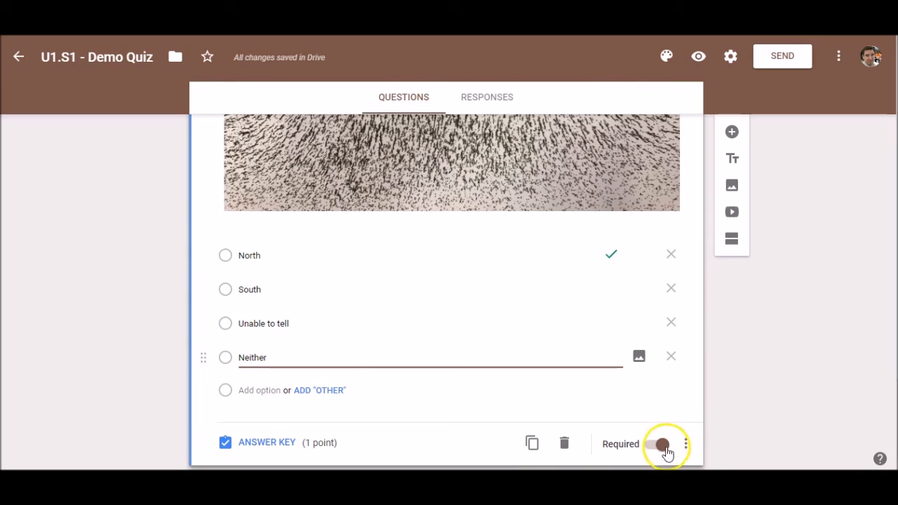
pyautogui.scroll(5, 583, 232)
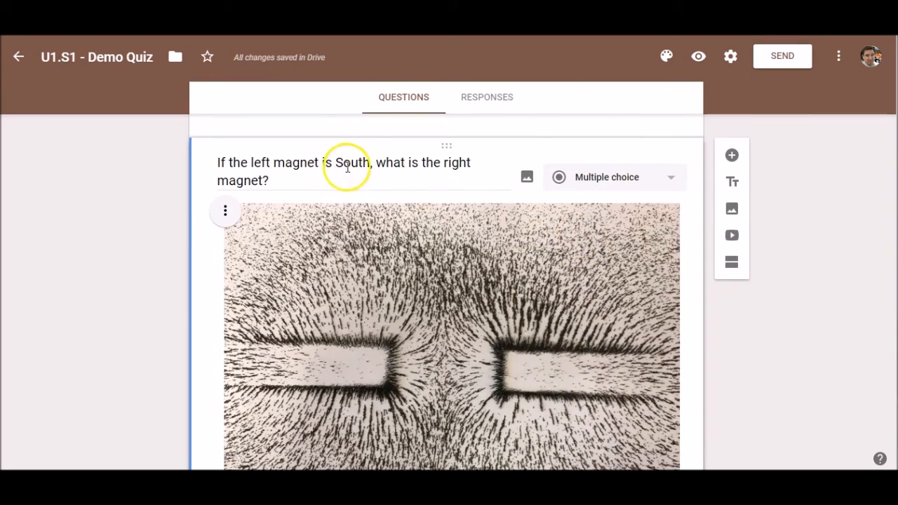
# Change the pole question's first option to South and its second to North.
pyautogui.scroll(-5, 371, 207)
pyautogui.doubleClick(251, 255)
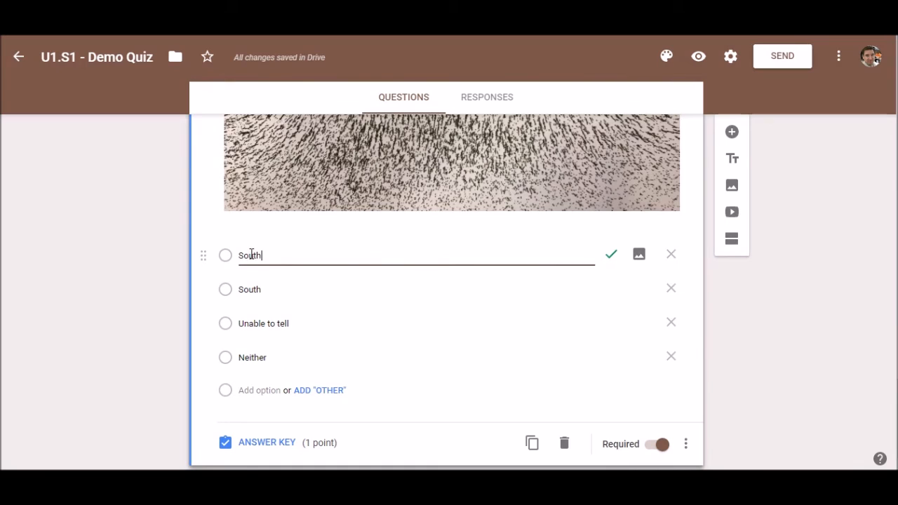
pyautogui.press('Tab')
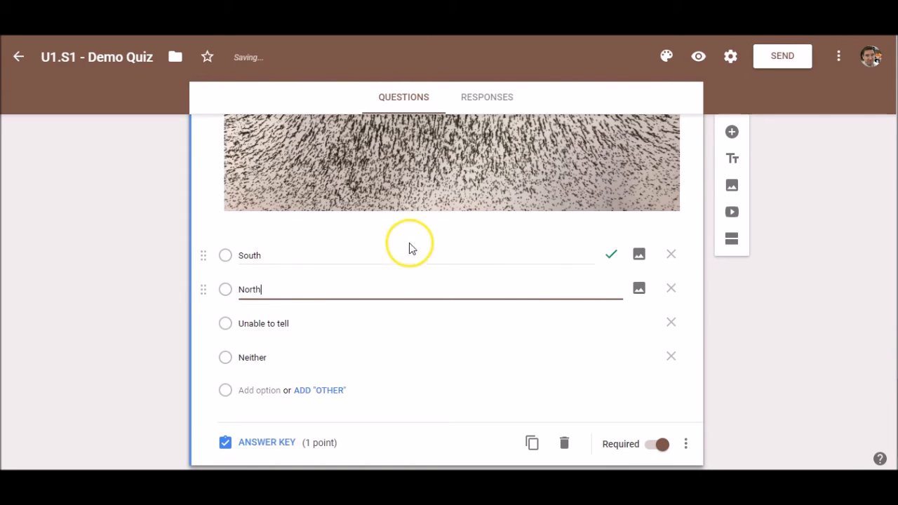
pyautogui.scroll(5, 409, 246)
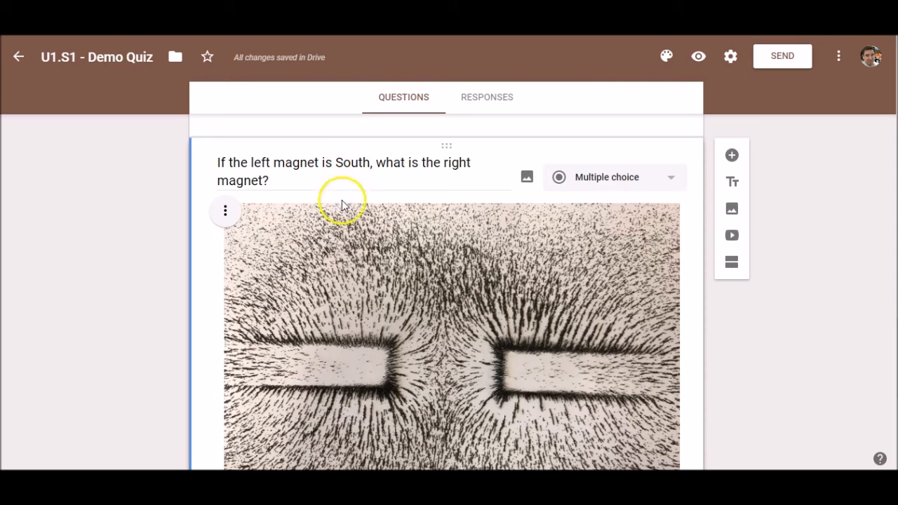
pyautogui.scroll(-5, 393, 226)
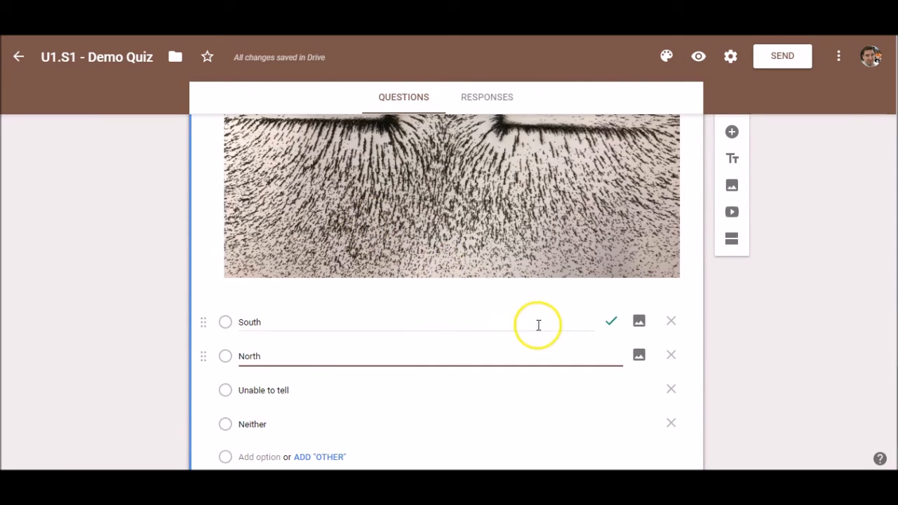
pyautogui.scroll(-1, 491, 337)
pyautogui.click(743, 314)
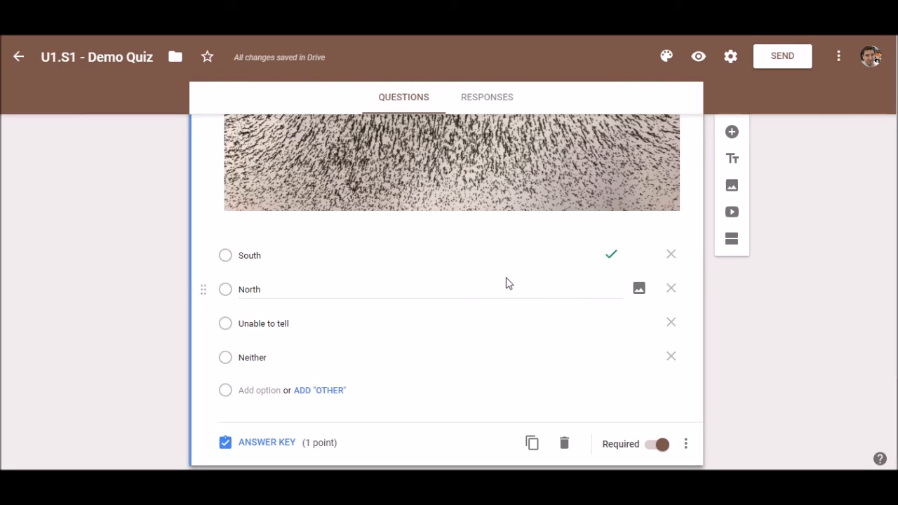
# Confirm Shuffle option order is still on for the pole question.
pyautogui.click(685, 439)
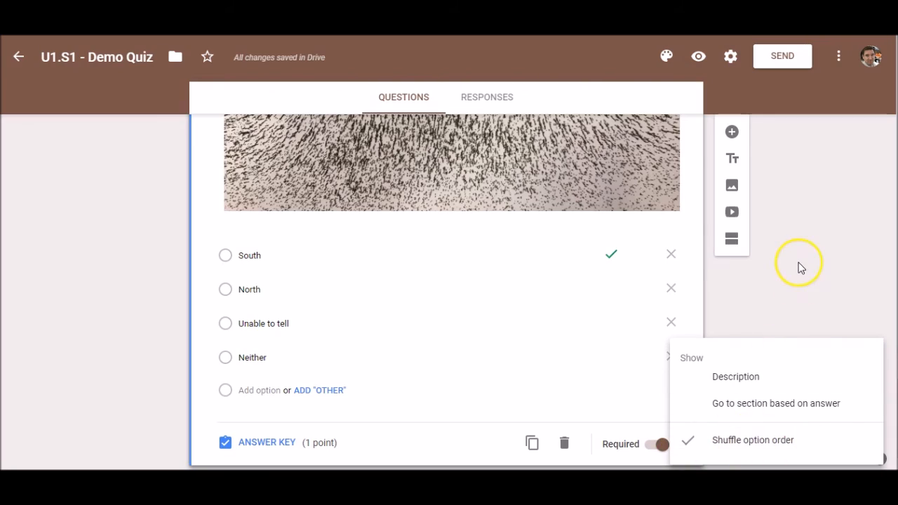
pyautogui.click(557, 305)
pyautogui.scroll(-1, 557, 302)
pyautogui.scroll(10, 573, 284)
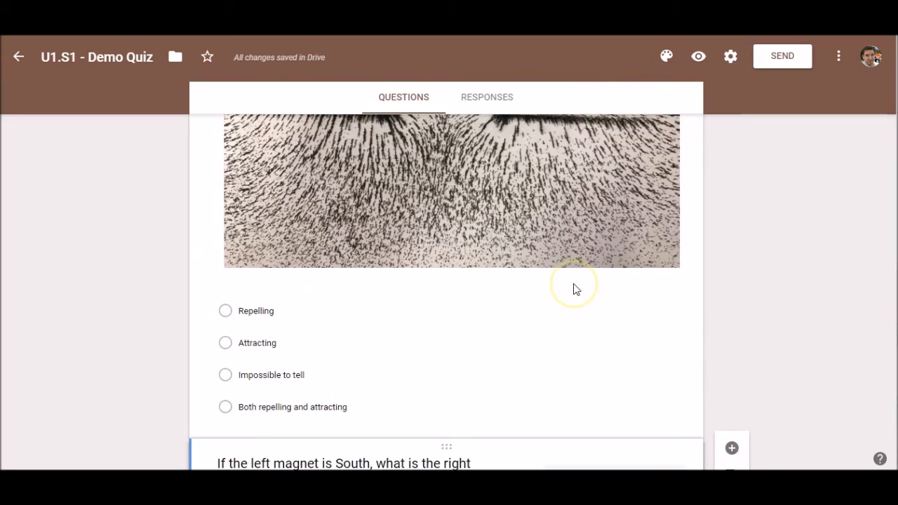
# Shorten the quiz's share link to a goo.gl address and copy it.
pyautogui.scroll(15, 573, 289)
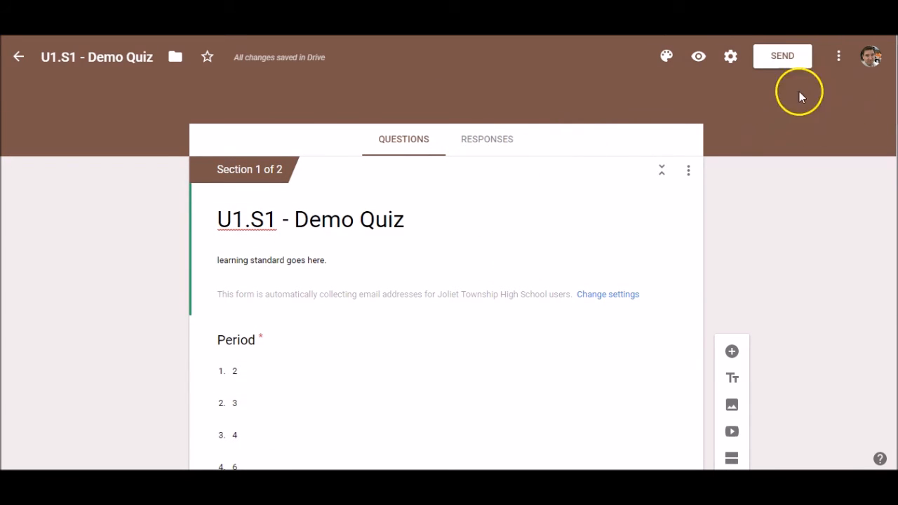
pyautogui.click(783, 59)
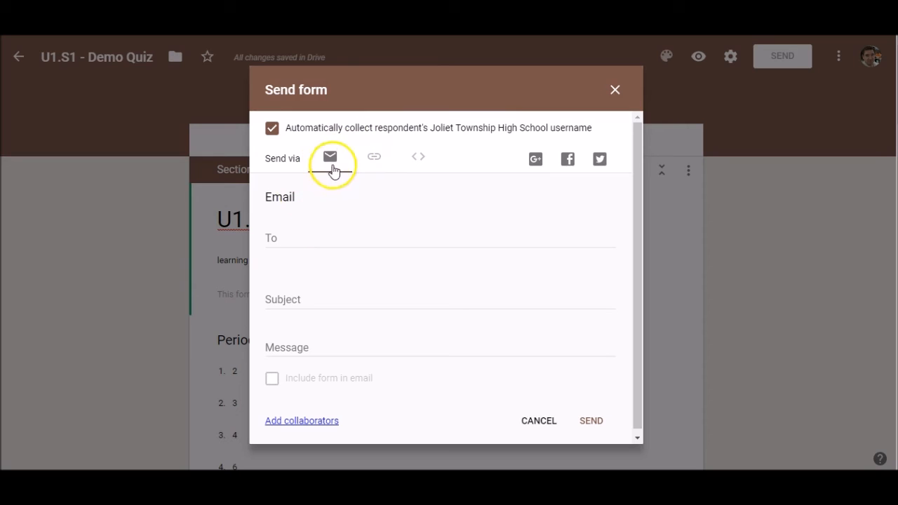
pyautogui.click(374, 160)
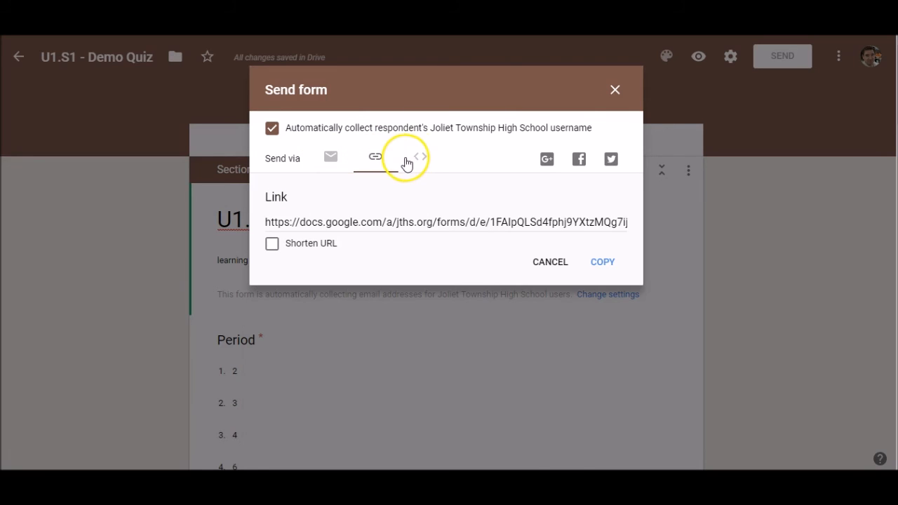
pyautogui.click(334, 229)
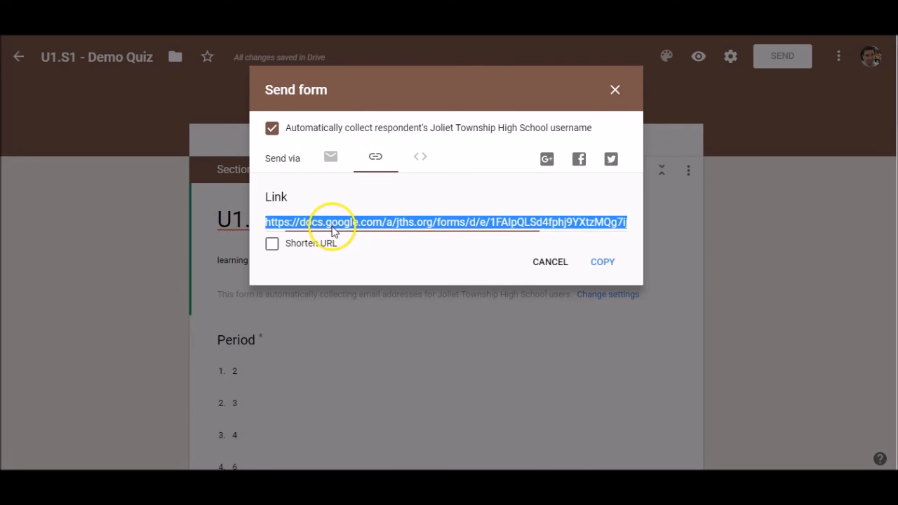
pyautogui.click(271, 243)
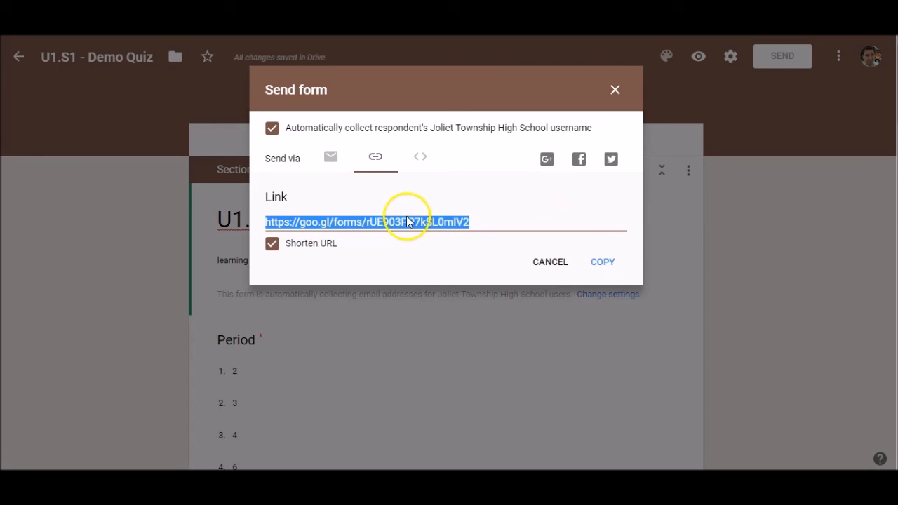
pyautogui.click(602, 270)
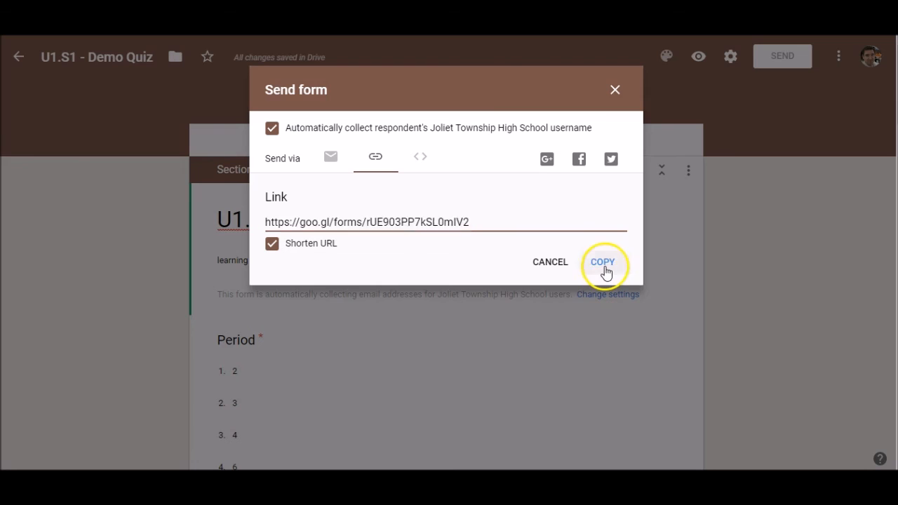